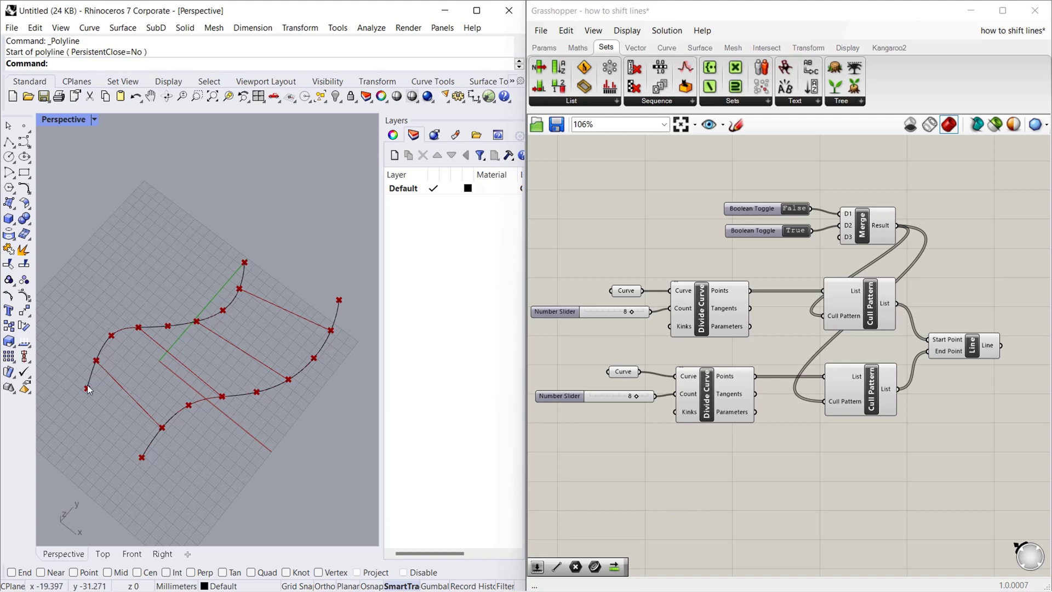
Delete the toggles, Merge, Cull Pattern and Line components, keeping both Divide Curve setups
left_click(863, 390)
mouse_move(862, 390)
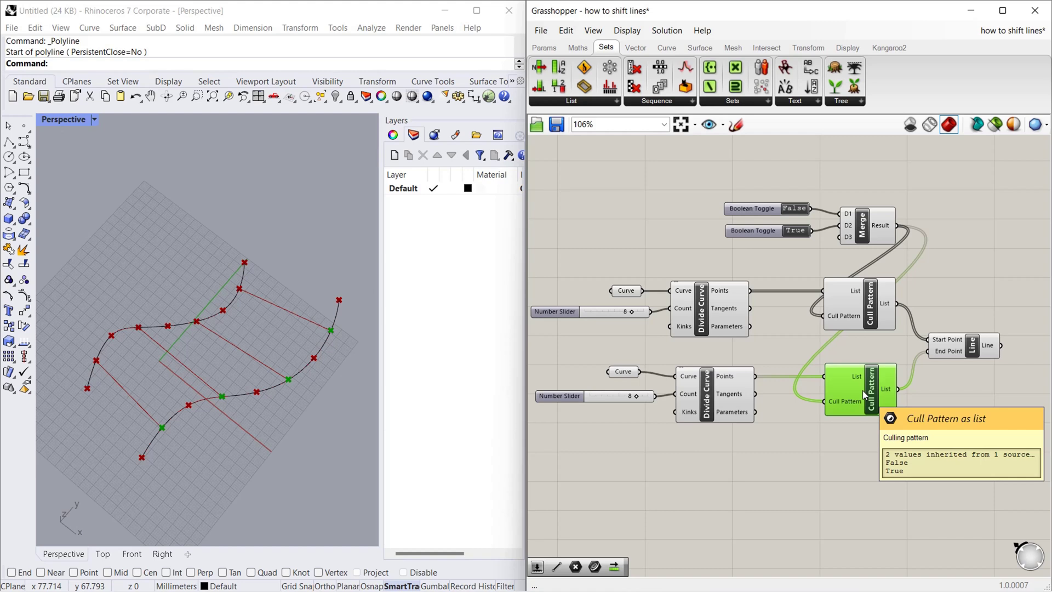
left_click(832, 451)
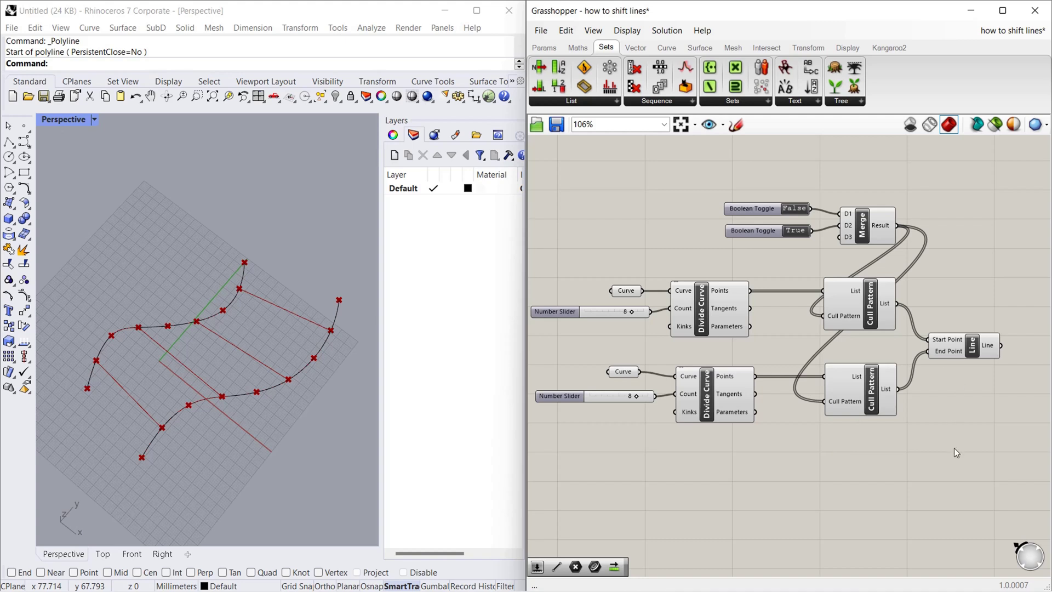
left_click_drag(978, 466, 772, 173)
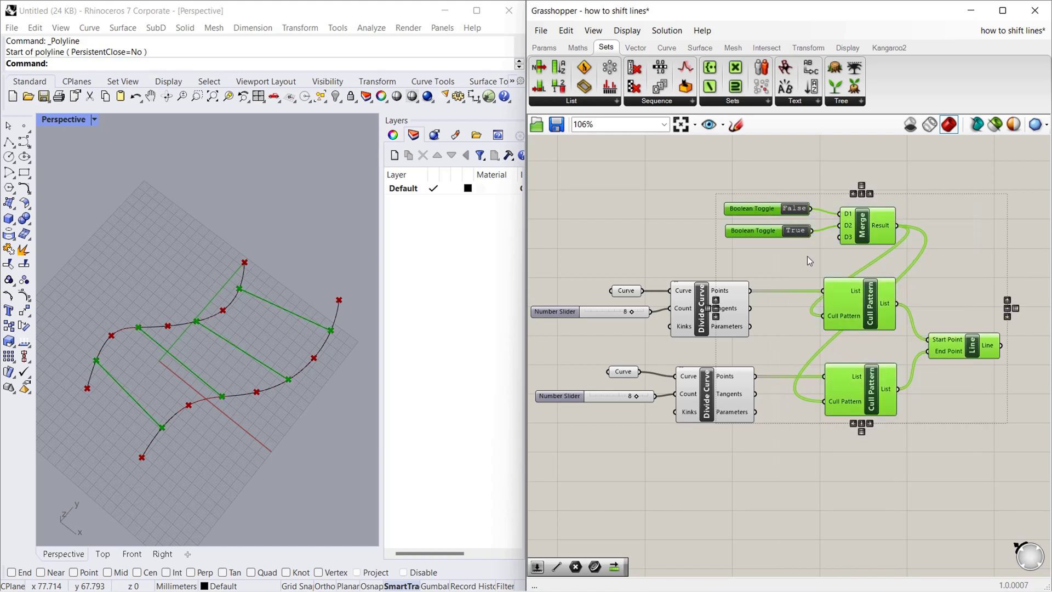
key("Delete")
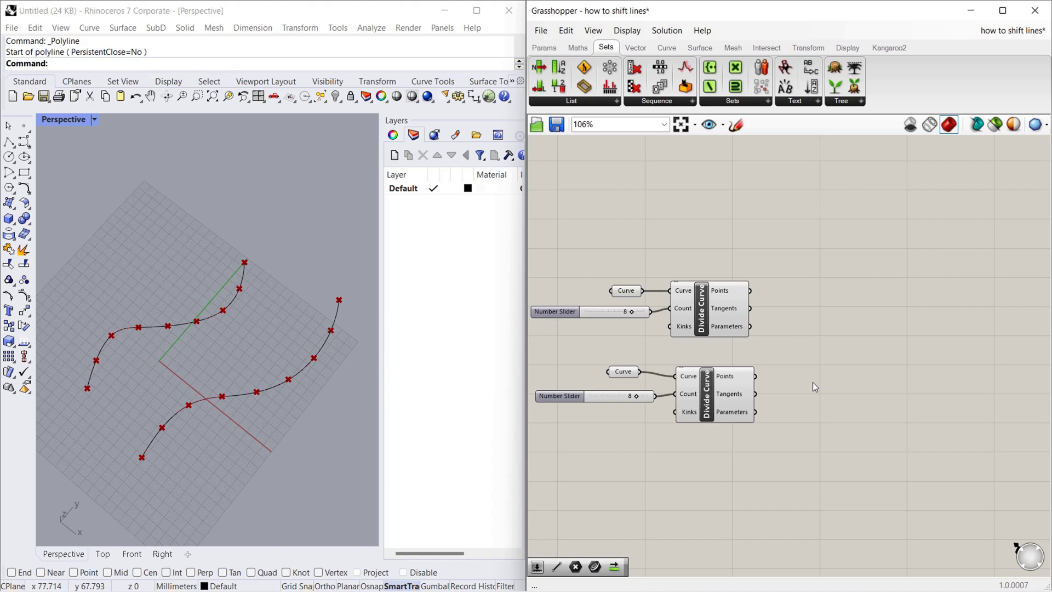
Draw a guide polyline from the upper curve's point 0 to the lower curve's point 1
left_click(721, 307)
left_click(741, 390)
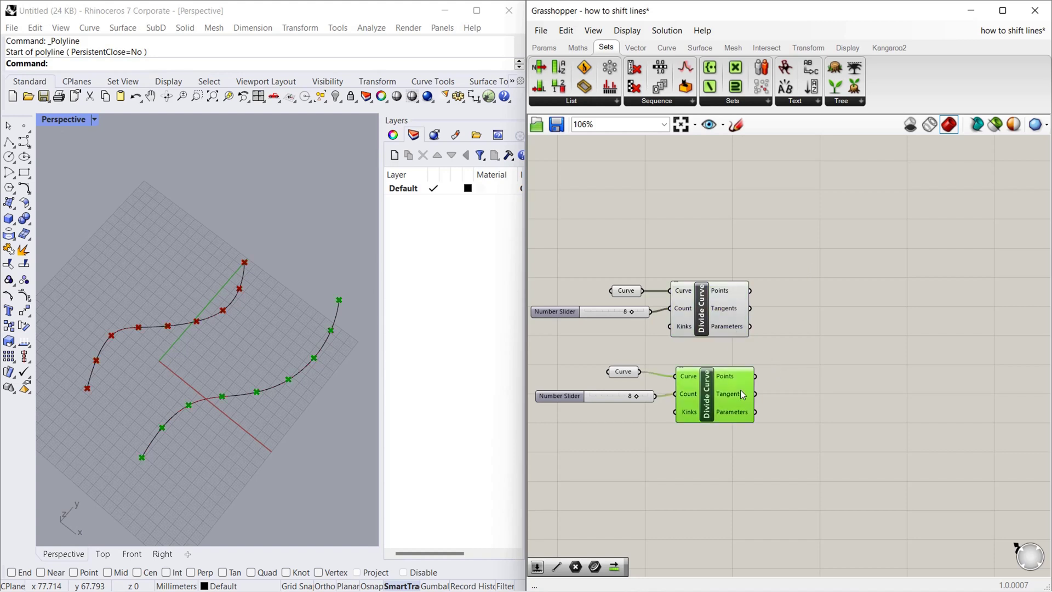
left_click(87, 389)
left_click(162, 426)
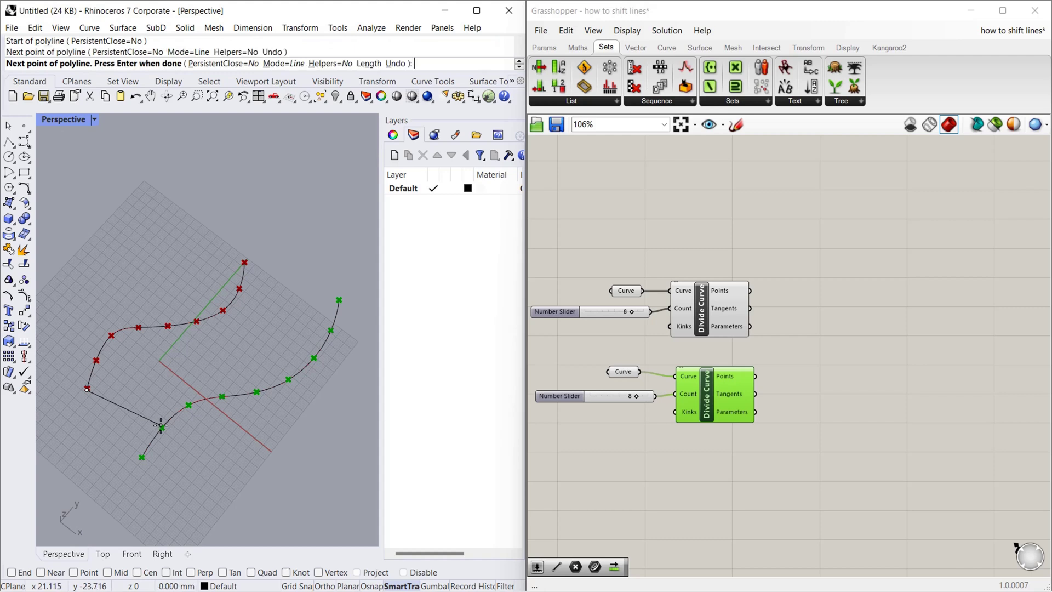
key("Return")
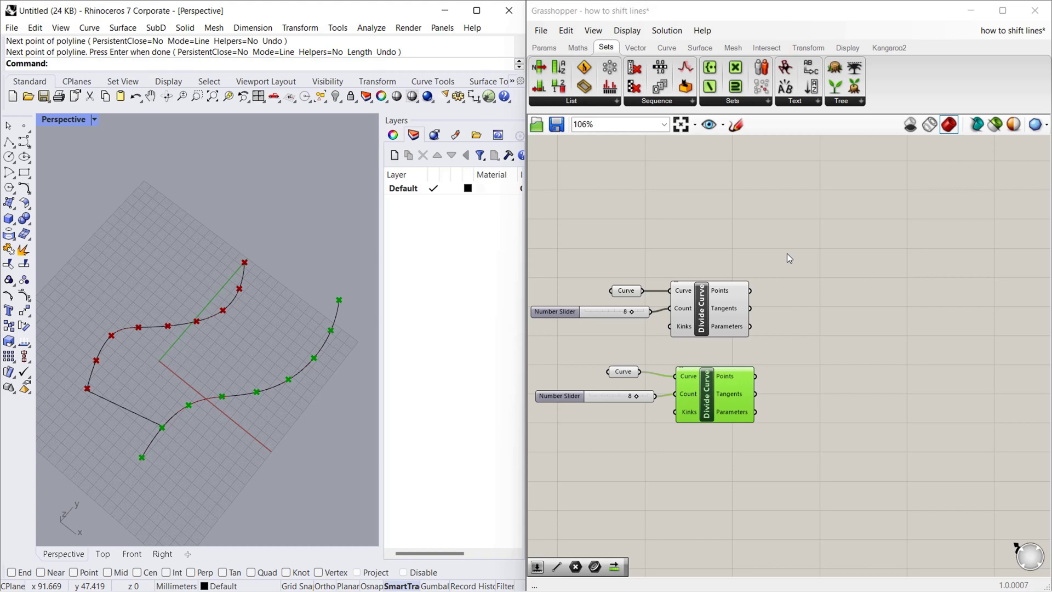
Add a Point List component fed by the upper Divide Curve's points
double_click(740, 227)
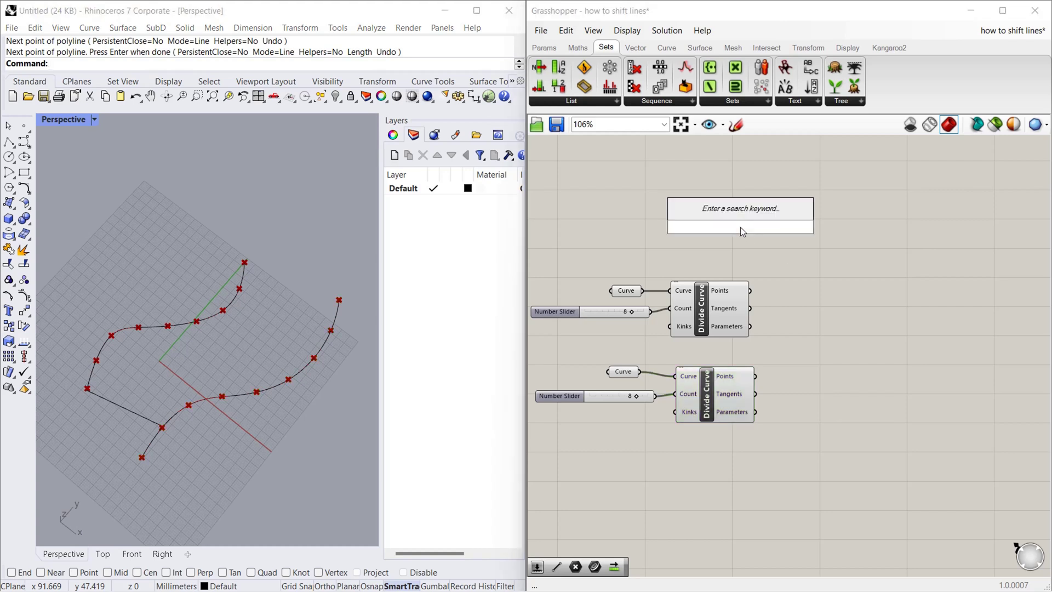
type("point")
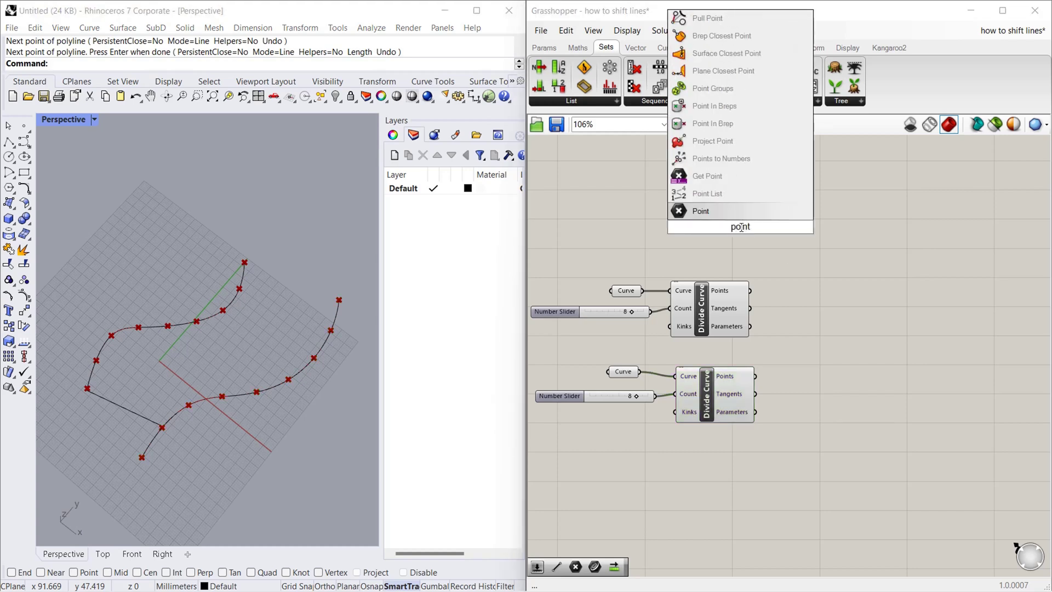
key("Up")
key("Return")
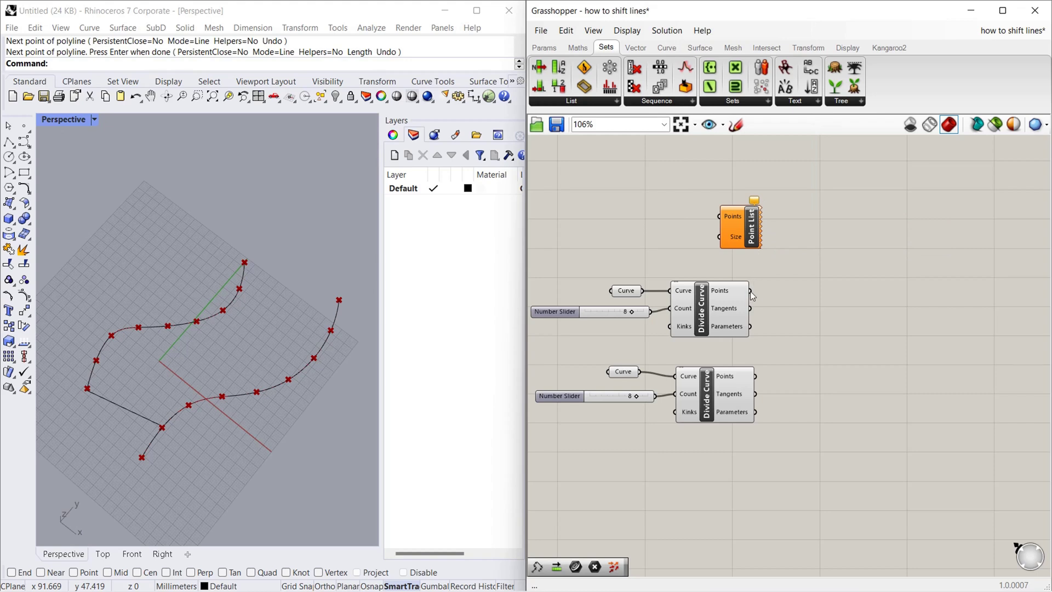
left_click_drag(750, 291, 752, 202)
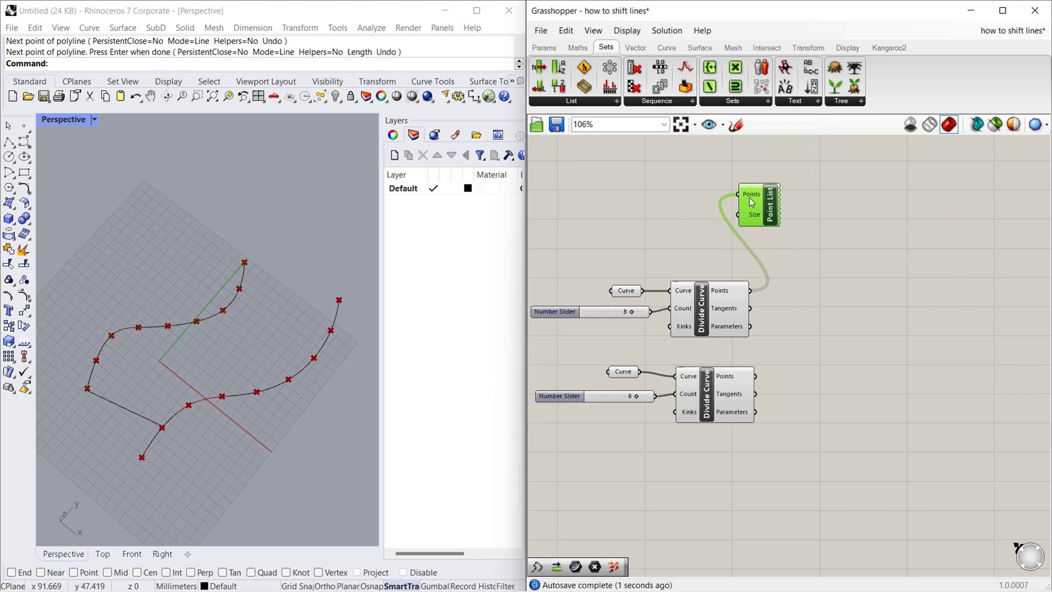
Wire a Number Slider set to 5 into the Point List's Size input
double_click(663, 227)
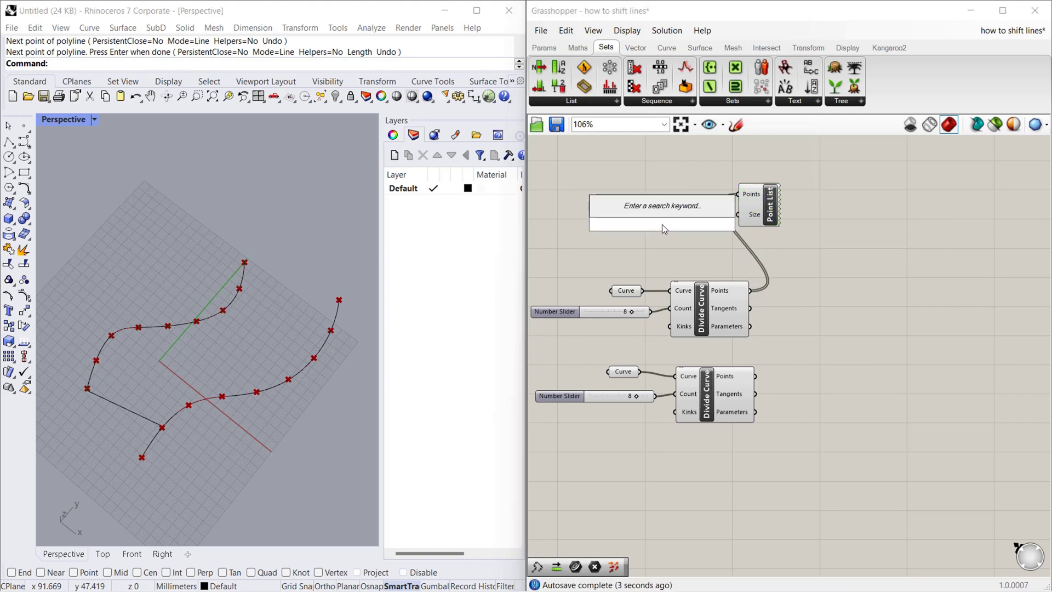
type("5")
key("Return")
left_click_drag(636, 223, 624, 221)
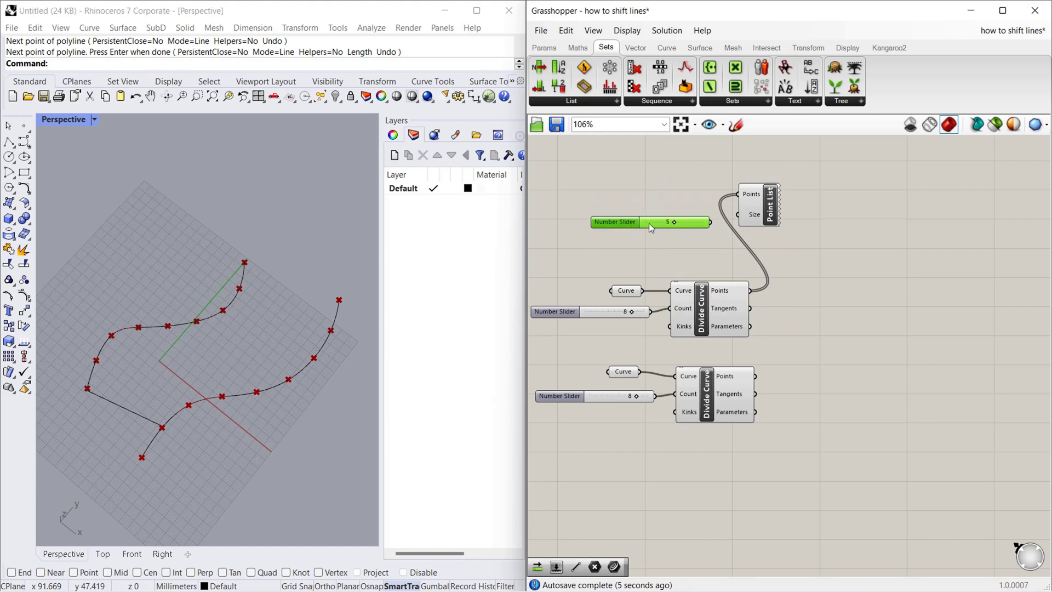
left_click_drag(711, 221, 738, 214)
Copy the slider and Point List pair and feed the lower curve's points into the copy
left_click(108, 396)
scroll(108, 396, "up", 3)
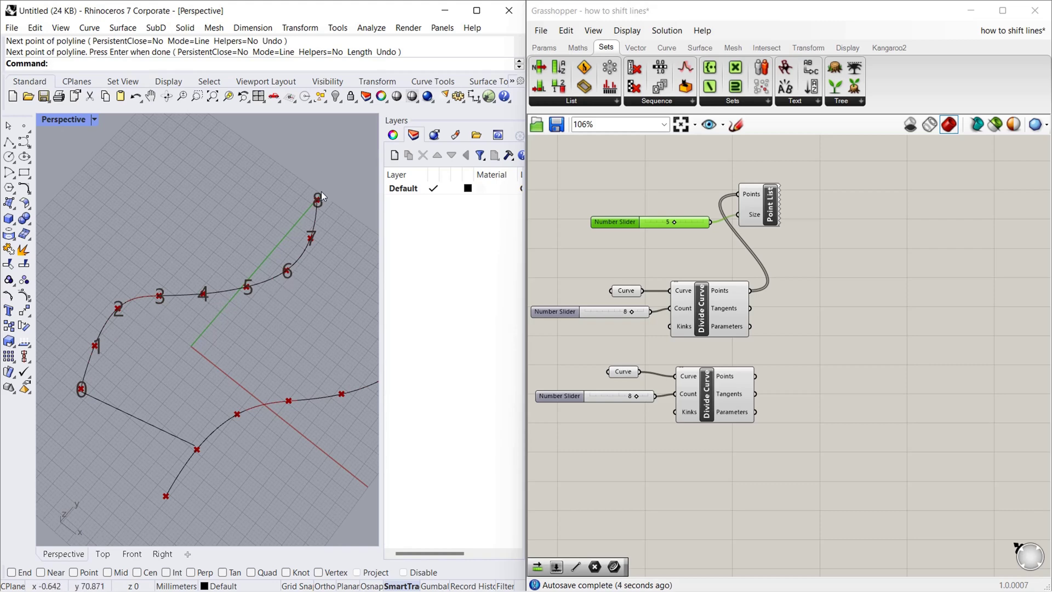
scroll(149, 324, "down", 1)
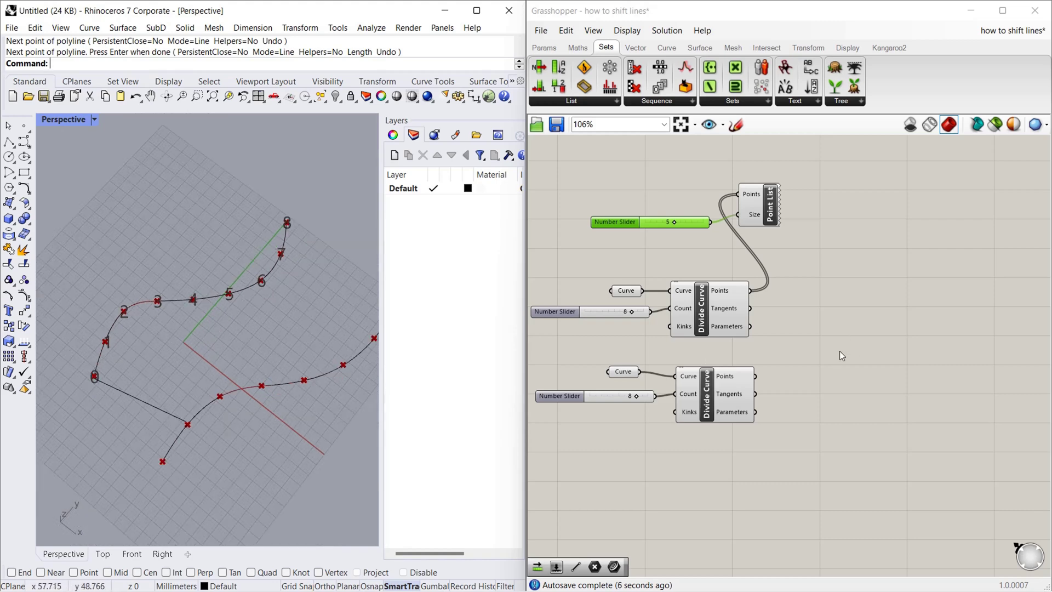
left_click_drag(814, 193, 649, 235)
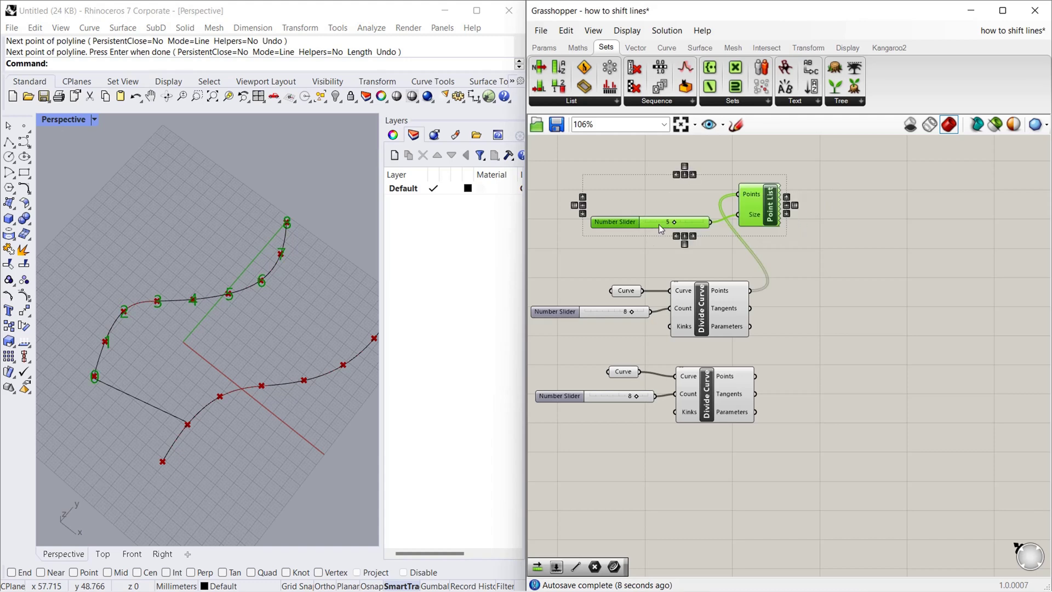
key("ctrl+c")
key("ctrl+v")
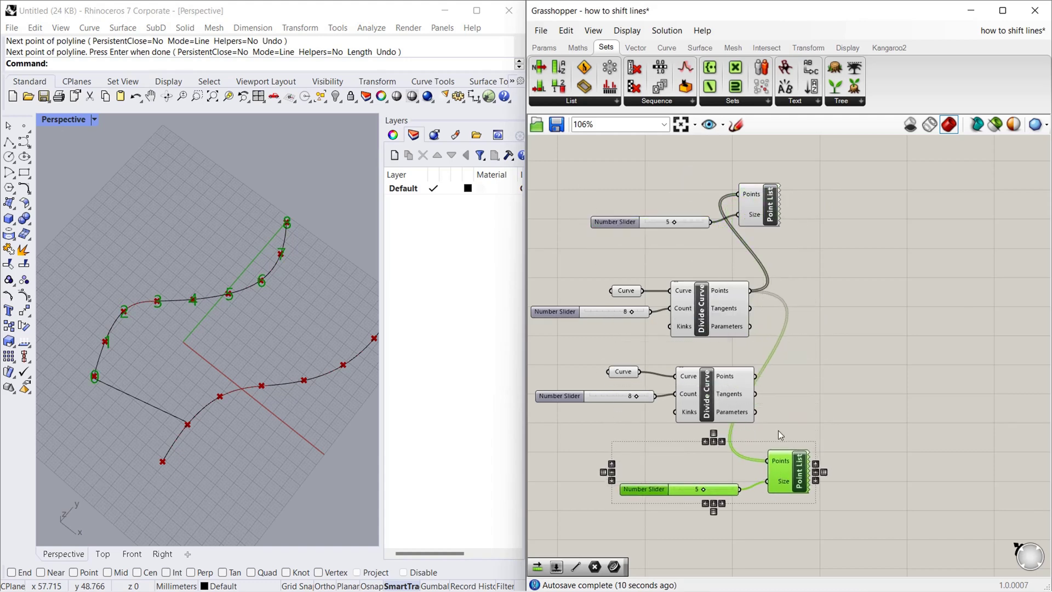
left_click_drag(756, 376, 767, 460)
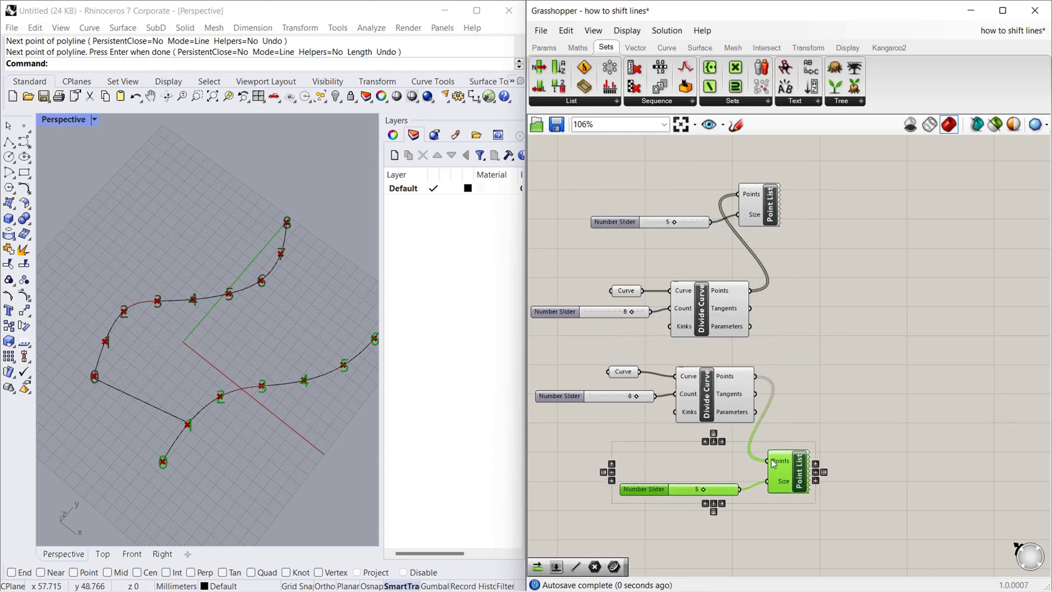
key("ctrl+Right")
key("ctrl+Right")
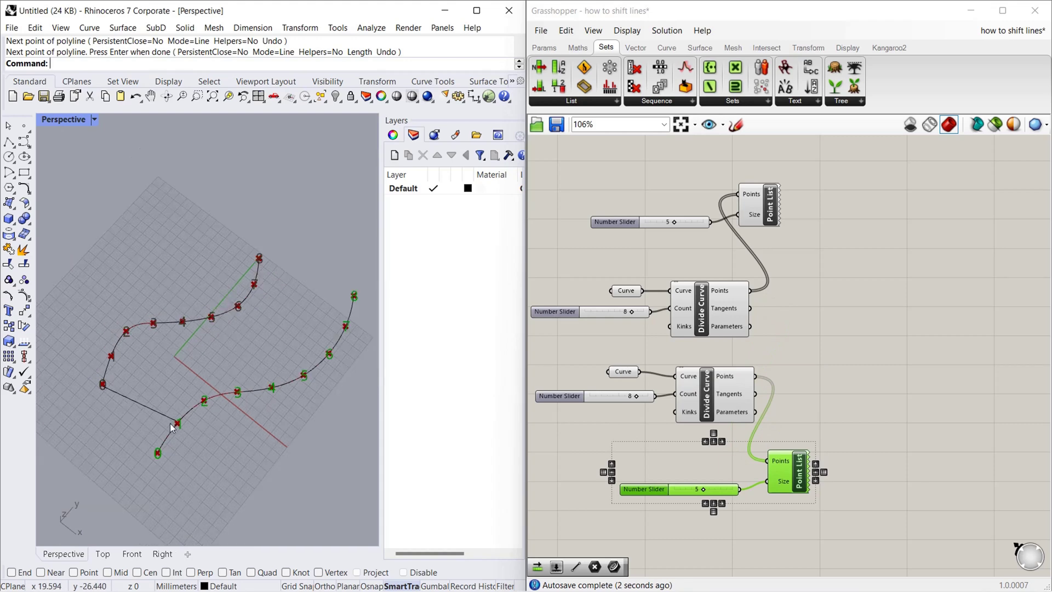
Sketch lines from upper point 1 to lower 2 and 2 to 3, then delete all three guides
left_click(9, 142)
left_click(98, 339)
left_click(212, 395)
key("Return")
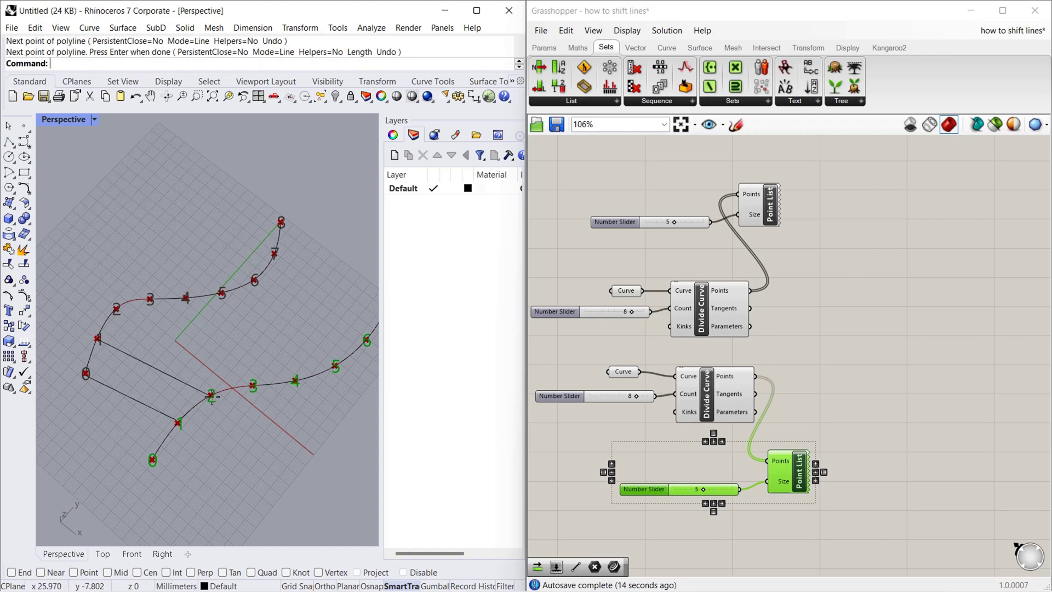
left_click(9, 141)
left_click(116, 309)
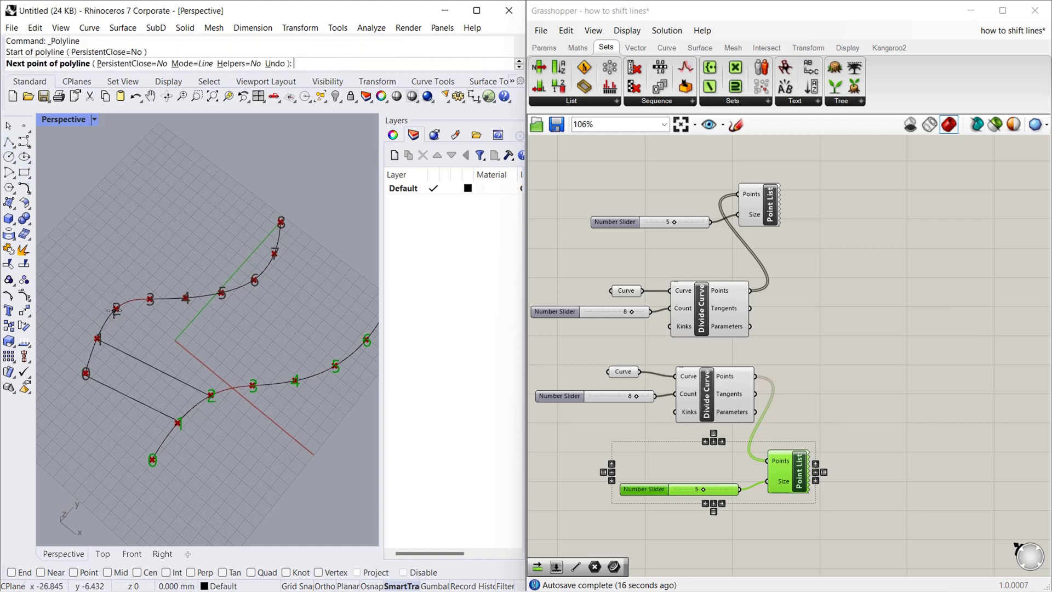
left_click(253, 385)
key("Return")
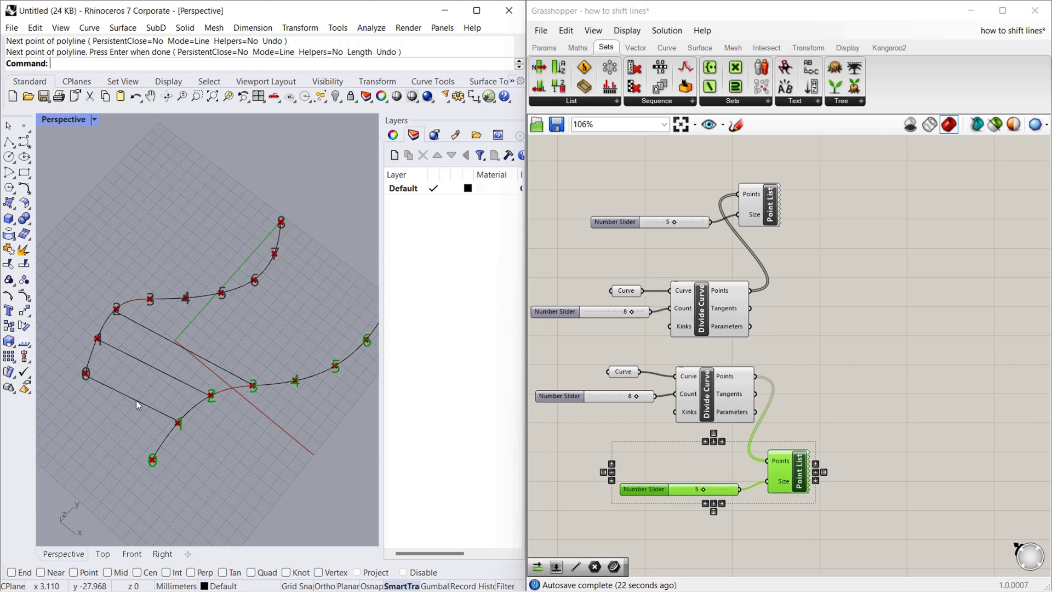
left_click_drag(166, 331, 126, 405)
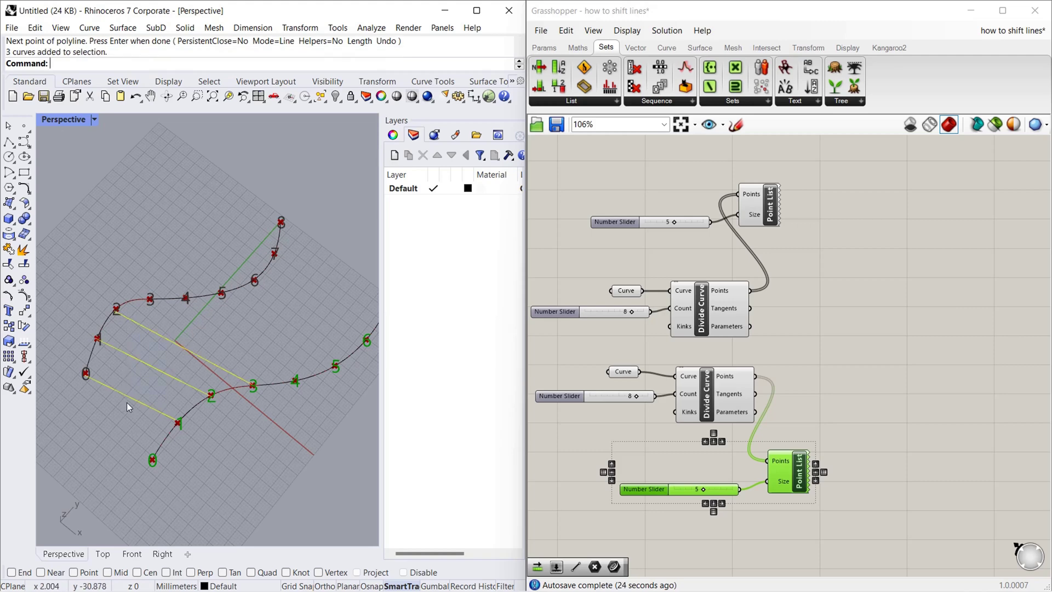
key("Delete")
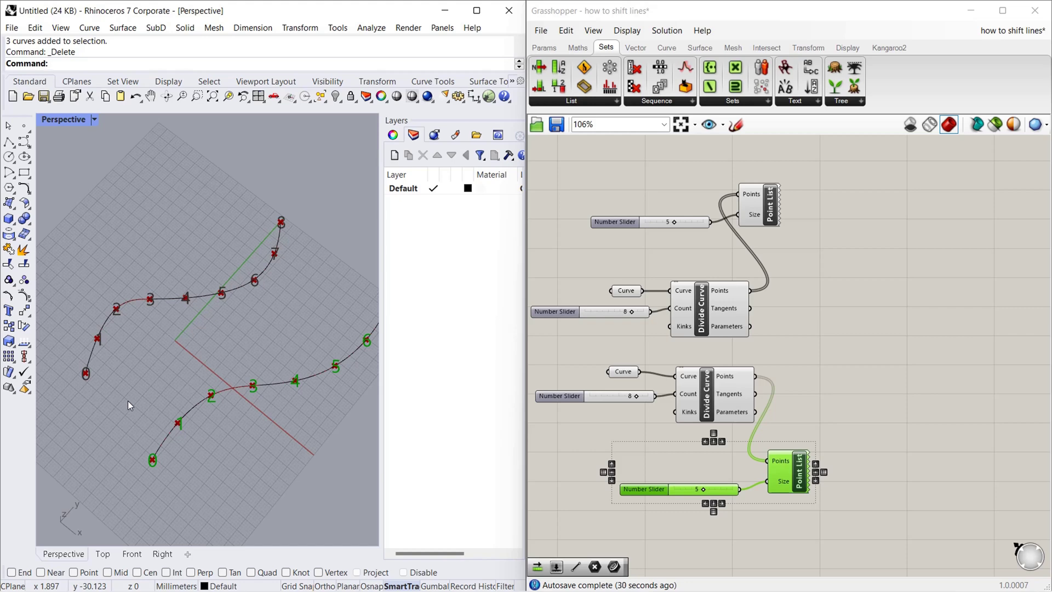
Place a Shift List beside the Divide Curves, noting its Shift default 1 and Wrap default True
left_click(608, 49)
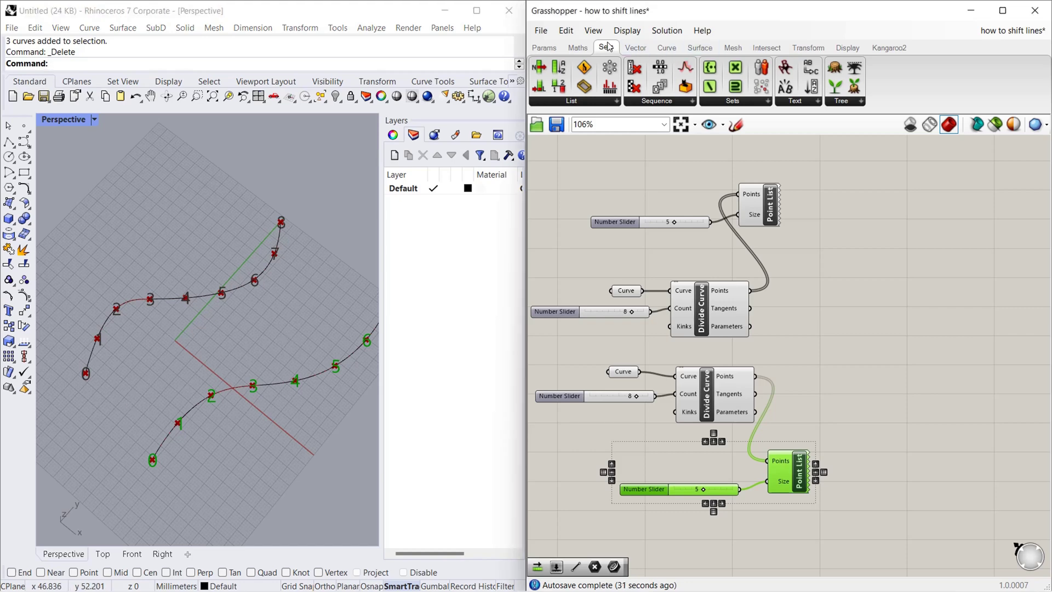
left_click(583, 102)
left_click_drag(648, 183, 884, 290)
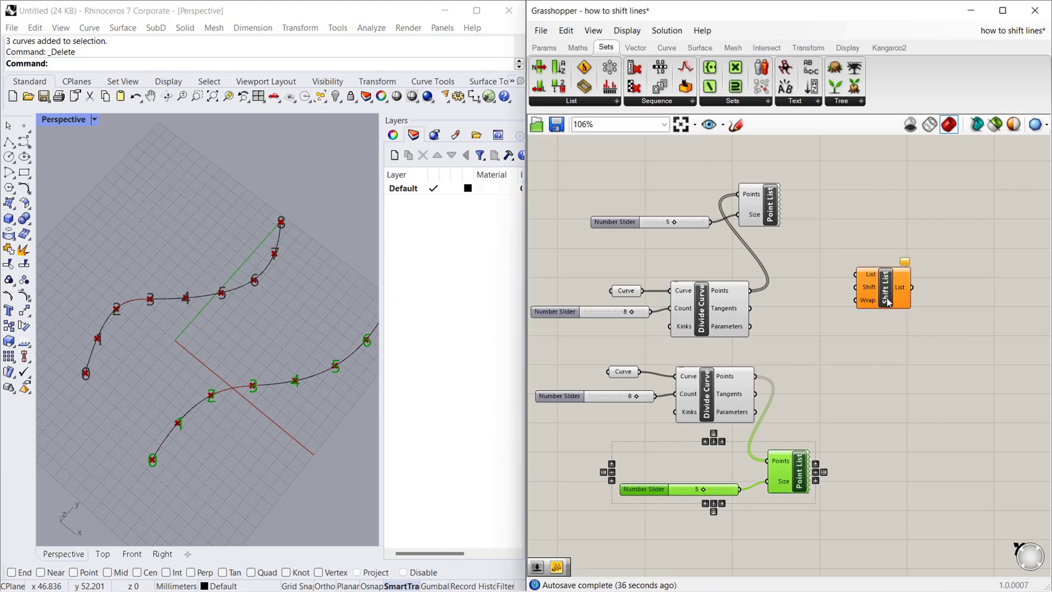
scroll(880, 299, "up", 5)
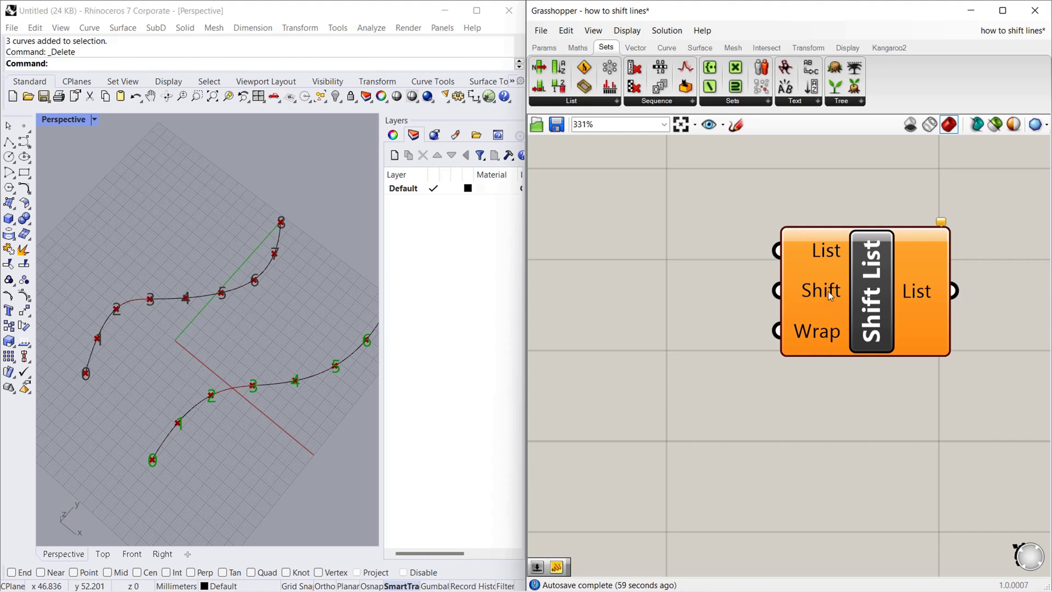
mouse_move(830, 296)
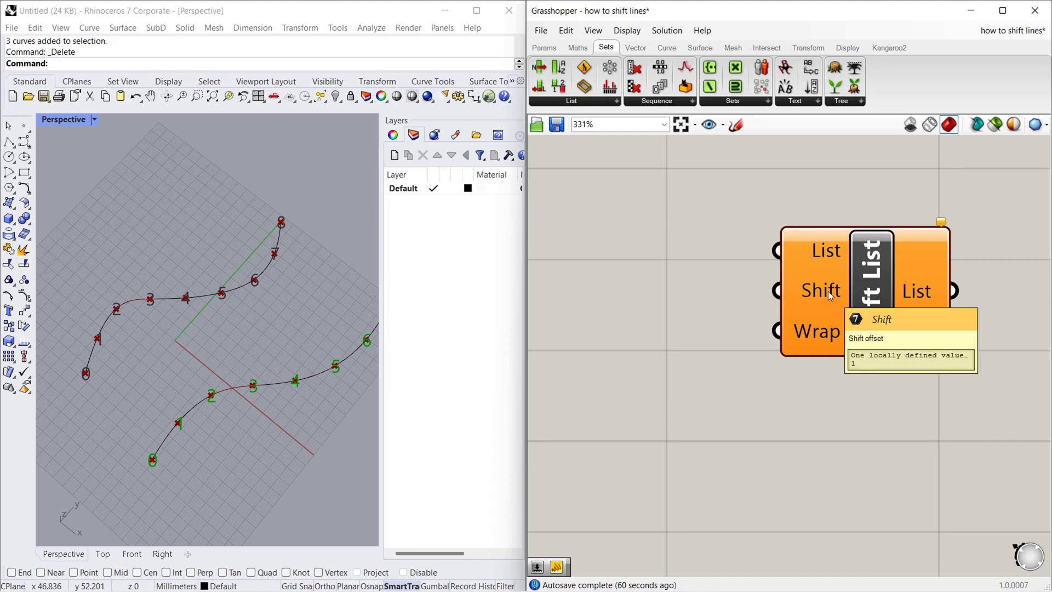
mouse_move(828, 337)
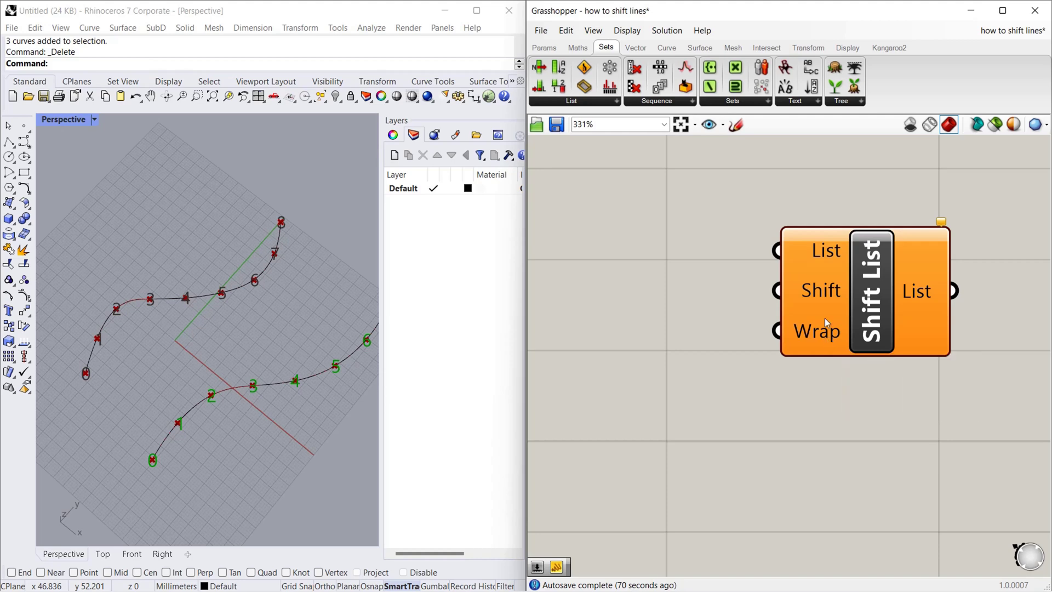
scroll(824, 318, "down", 5)
scroll(788, 446, "up", 1)
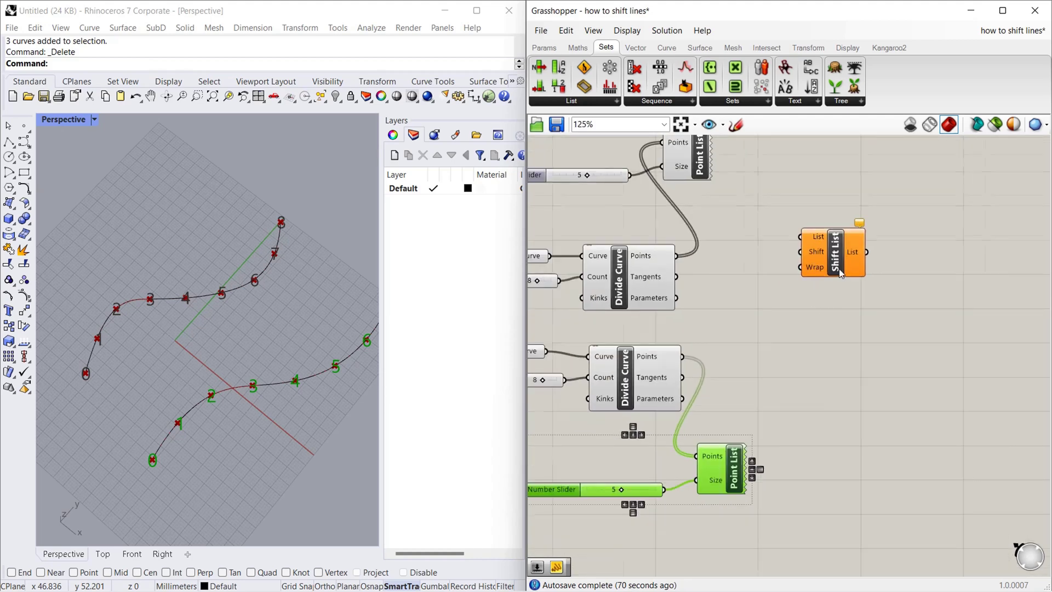
left_click_drag(825, 266, 846, 334)
left_click(822, 433)
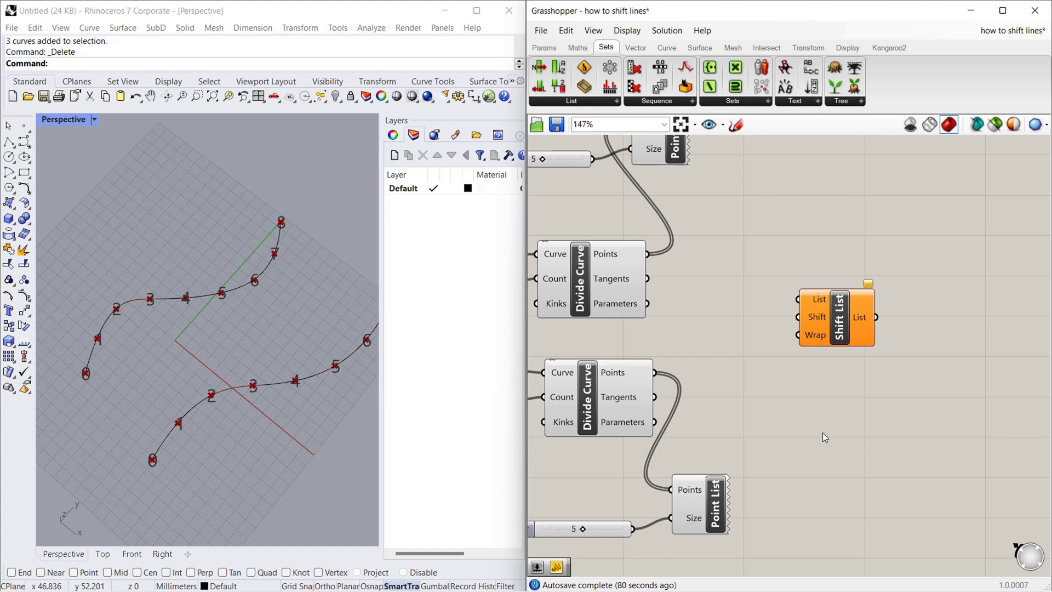
Add a Panel showing the lower Divide Curve's points
double_click(827, 445)
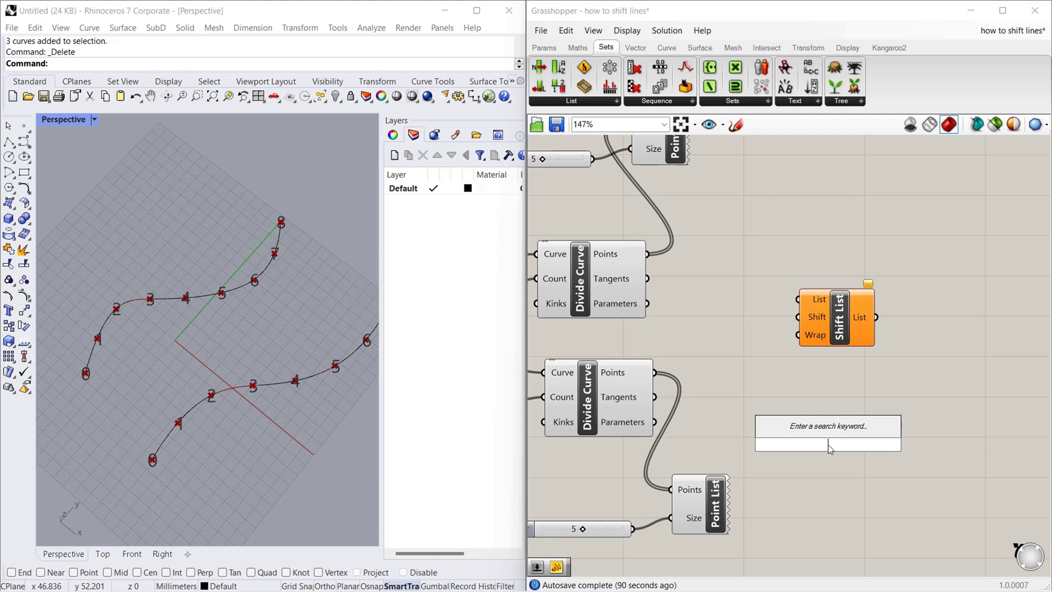
type("panel")
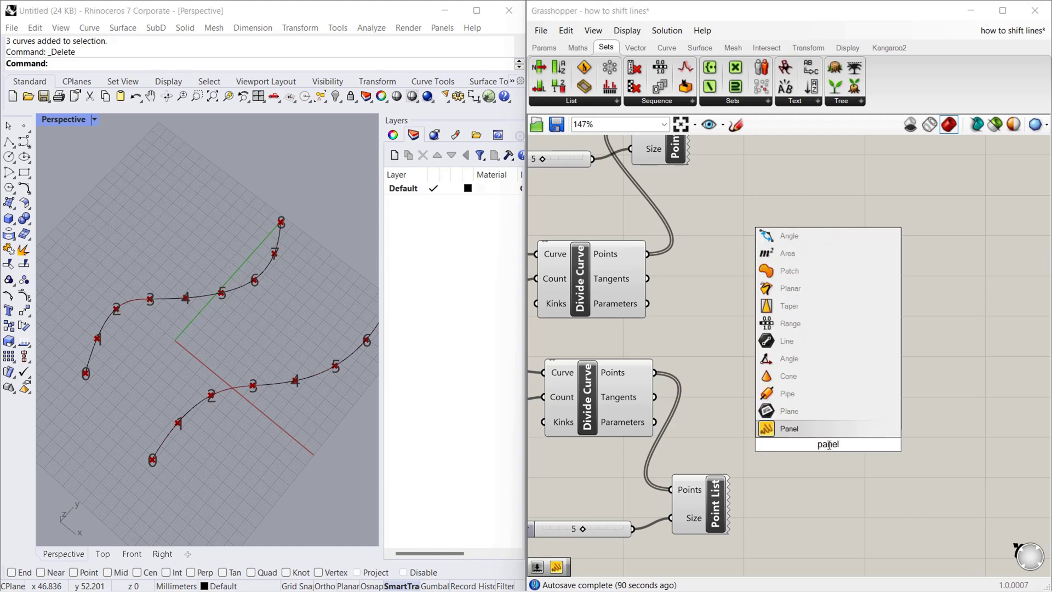
left_click(853, 427)
left_click_drag(657, 372, 762, 445)
left_click(476, 274)
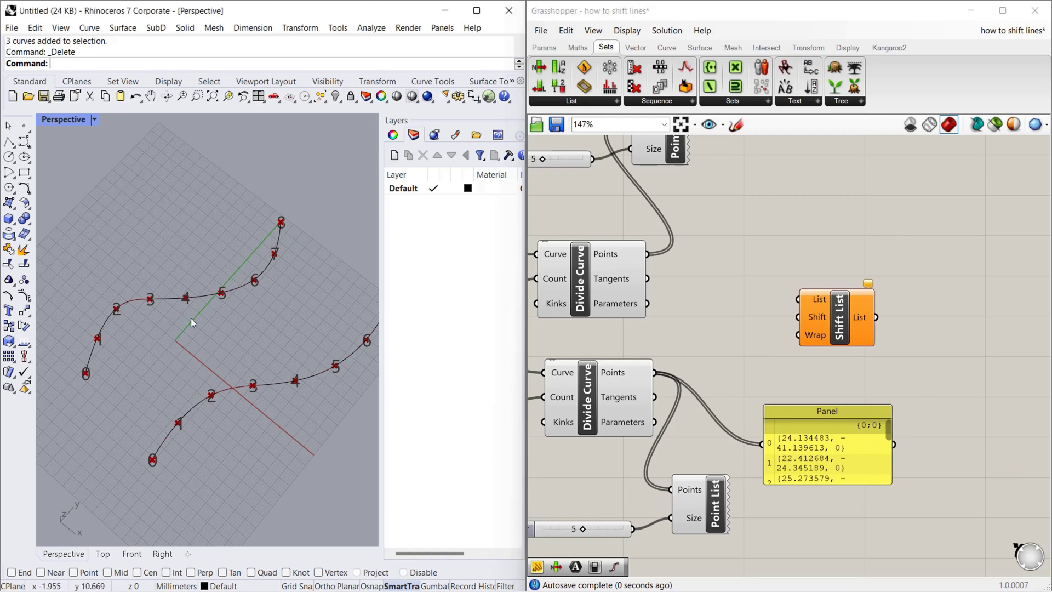
scroll(644, 355, "down", 3)
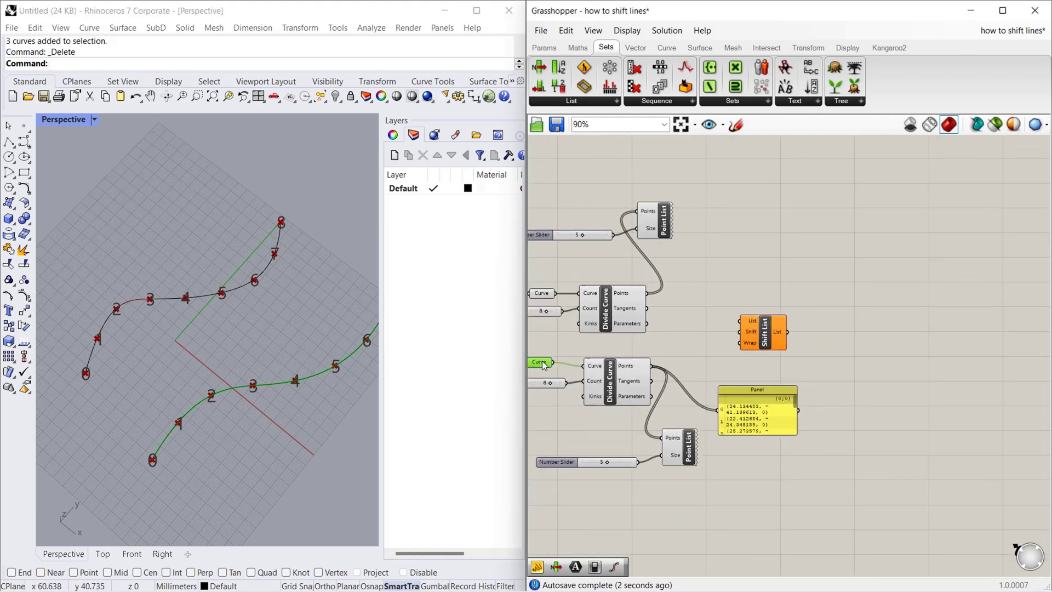
Resize the Panel to list all nine points, and wire the points into Shift List's List input
left_click(624, 379)
scroll(737, 411, "up", 1)
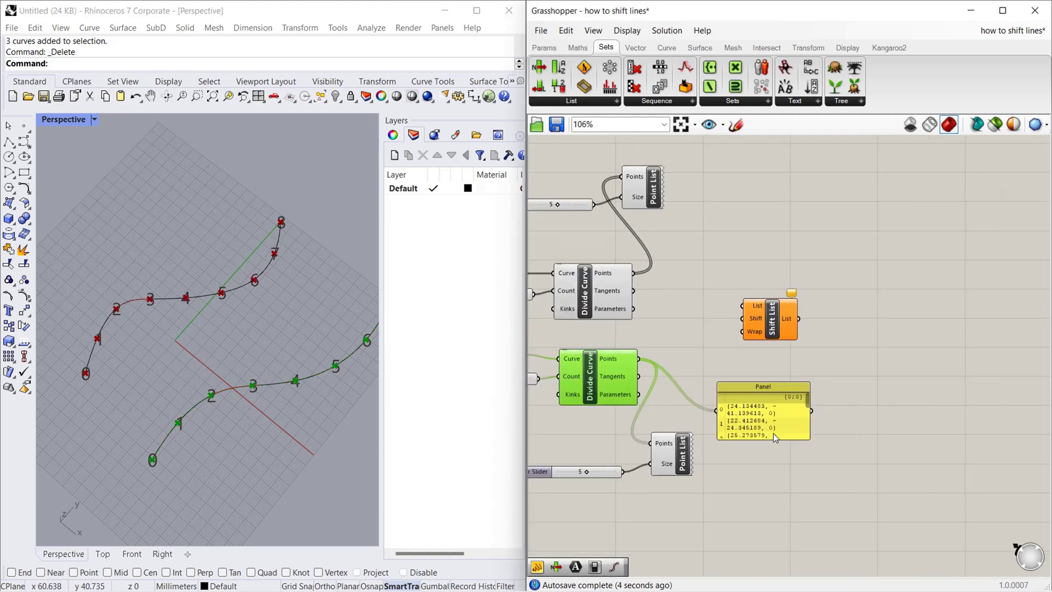
left_click_drag(768, 436, 769, 524)
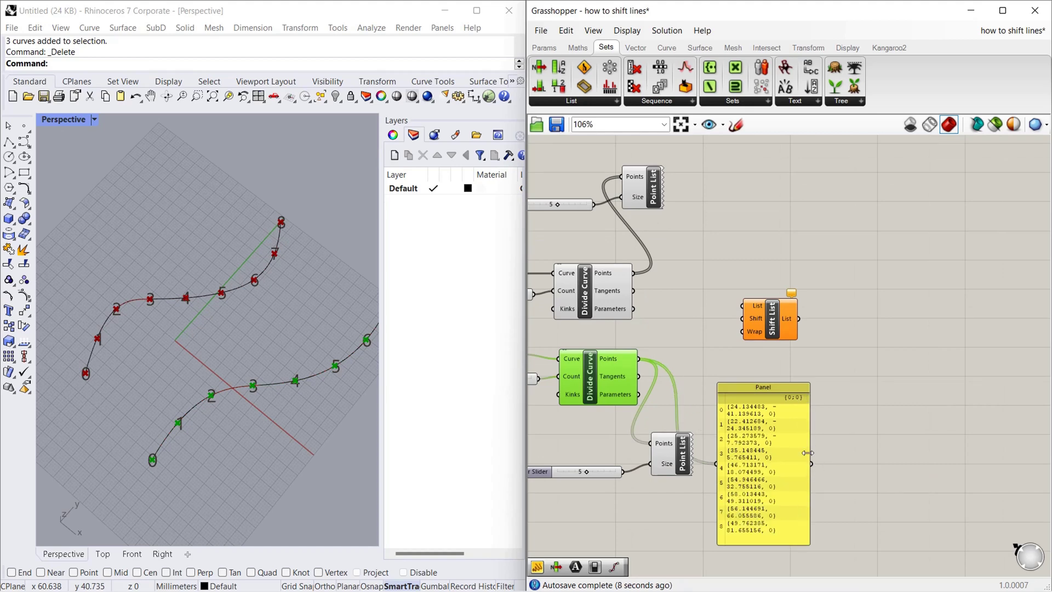
left_click_drag(811, 466, 854, 466)
scroll(810, 476, "up", 3)
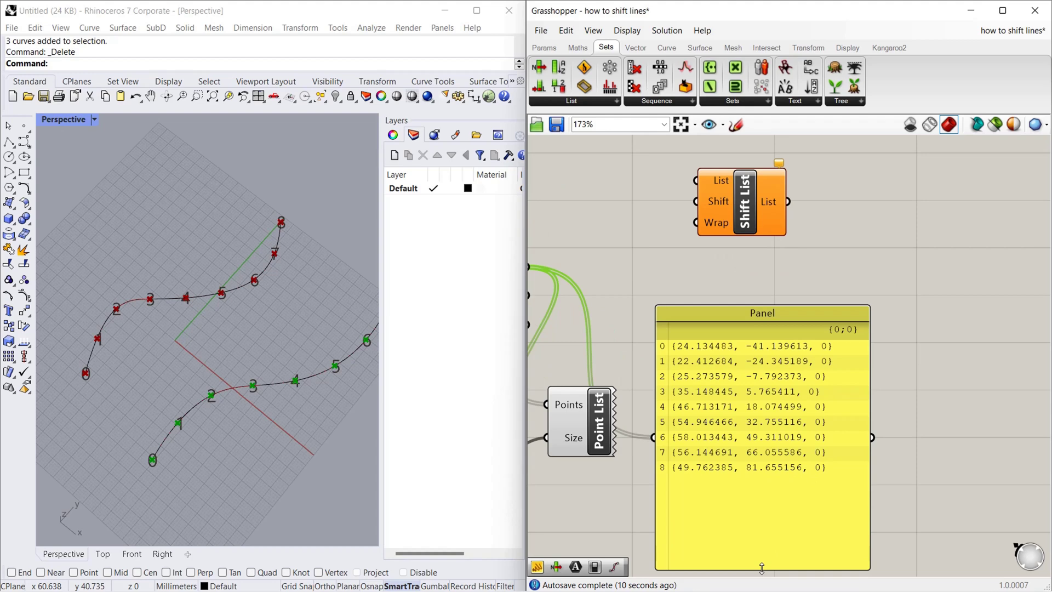
left_click_drag(768, 565, 759, 521)
scroll(712, 508, "down", 2)
left_click(498, 337)
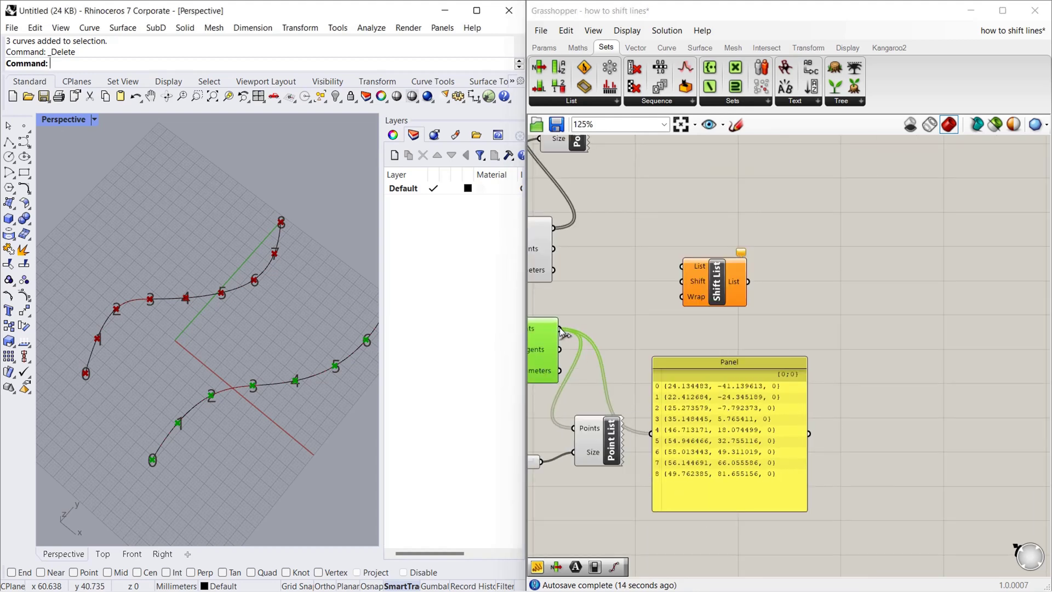
left_click_drag(560, 328, 734, 279)
Connect a Number Slider set to 1 to Shift List's Shift input
mouse_move(689, 274)
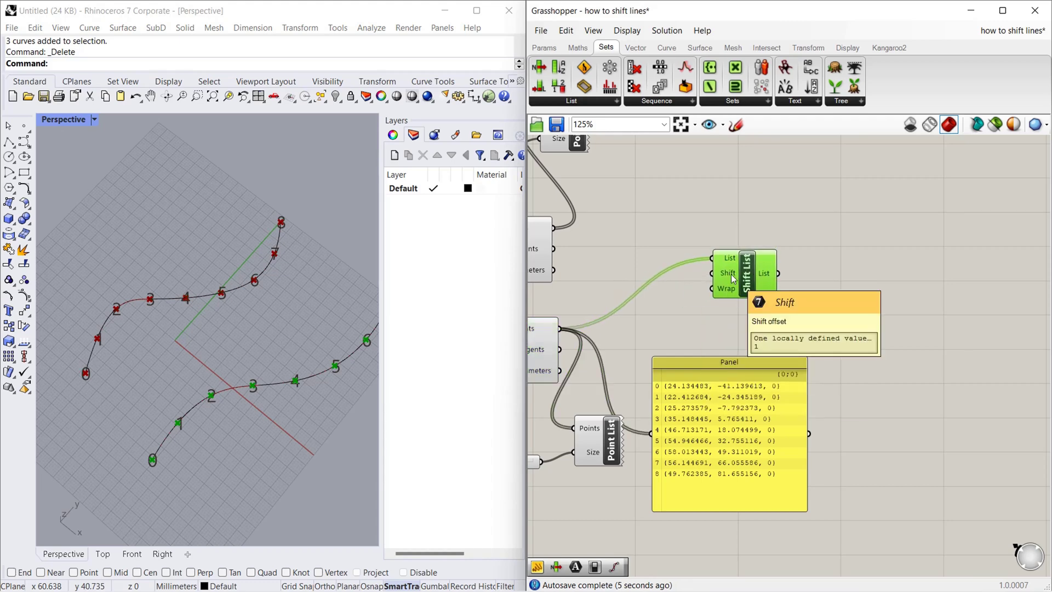
double_click(650, 245)
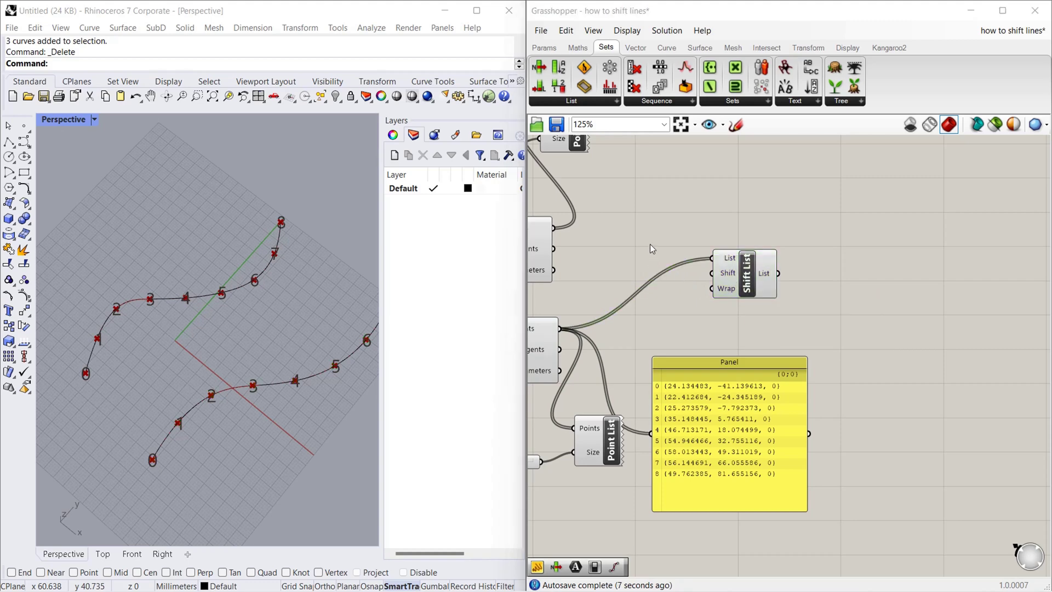
type("1")
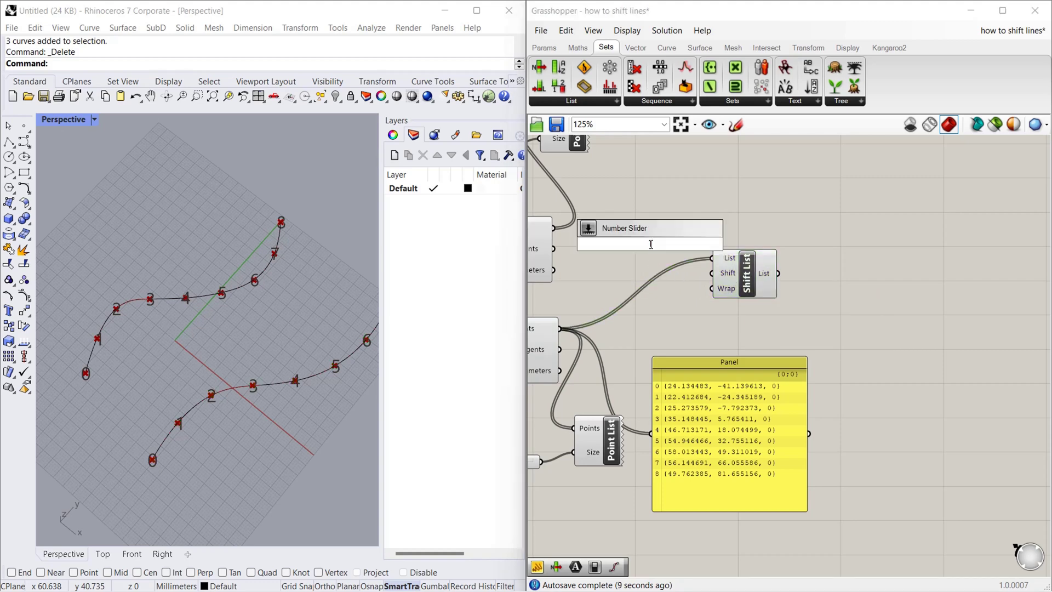
key("Return")
left_click_drag(758, 268, 829, 266)
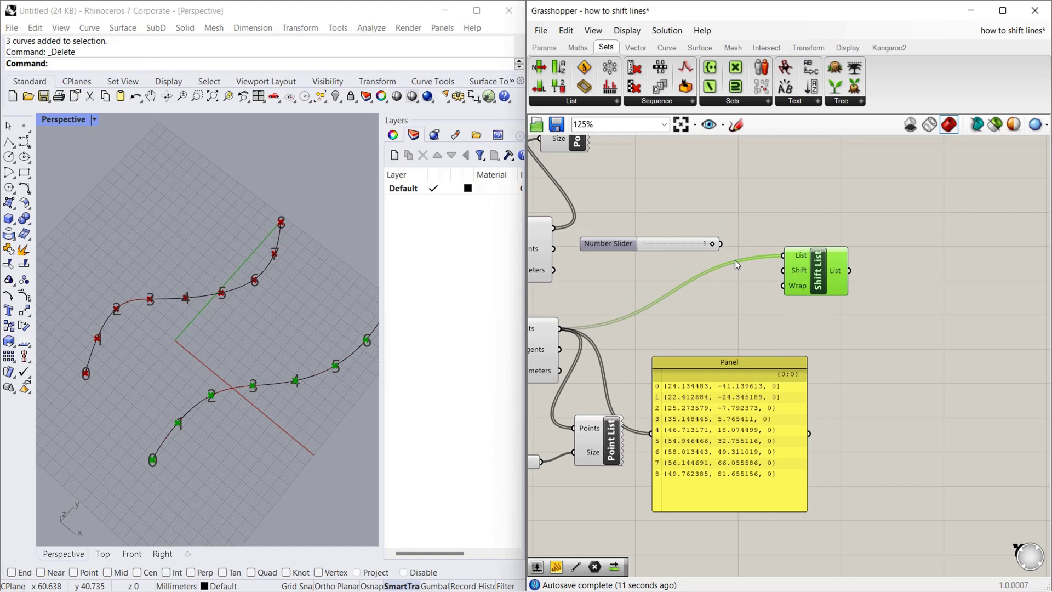
left_click_drag(721, 244, 784, 270)
left_click_drag(671, 251, 714, 291)
Add a second Panel showing the shifted list beside the original points Panel
scroll(719, 262, "down", 1)
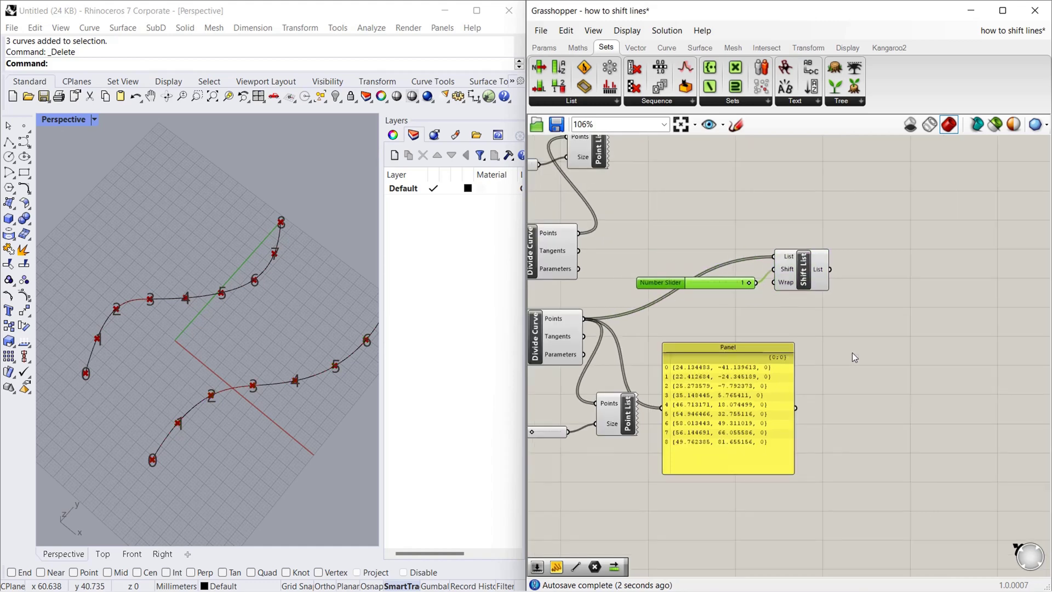
left_click(733, 345)
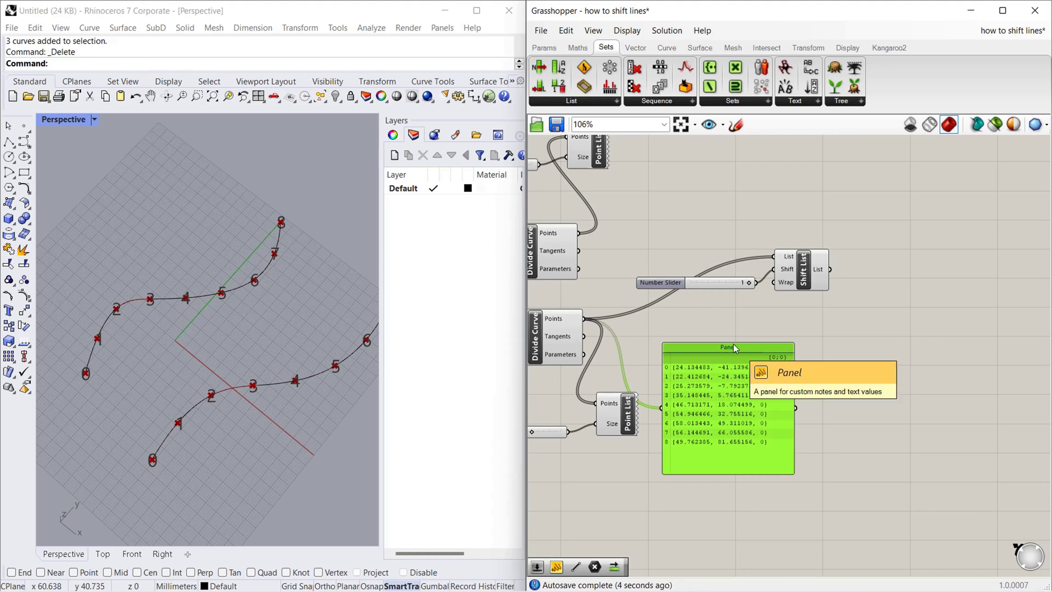
left_click_drag(733, 344, 908, 291)
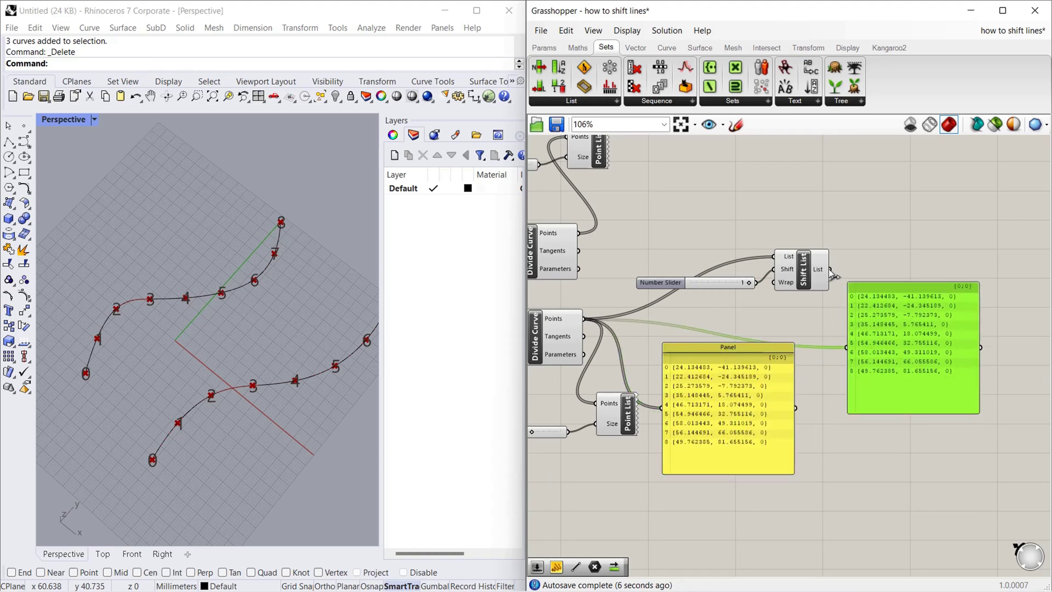
left_click_drag(830, 269, 849, 350)
scroll(909, 393, "up", 1)
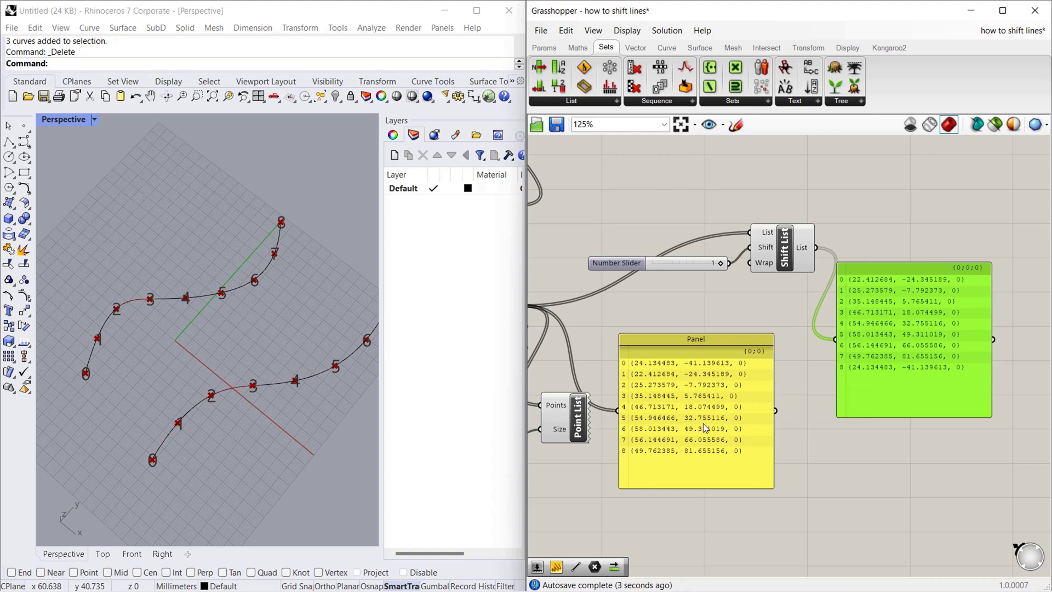
left_click(688, 404)
left_click(908, 385)
scroll(725, 422, "up", 2)
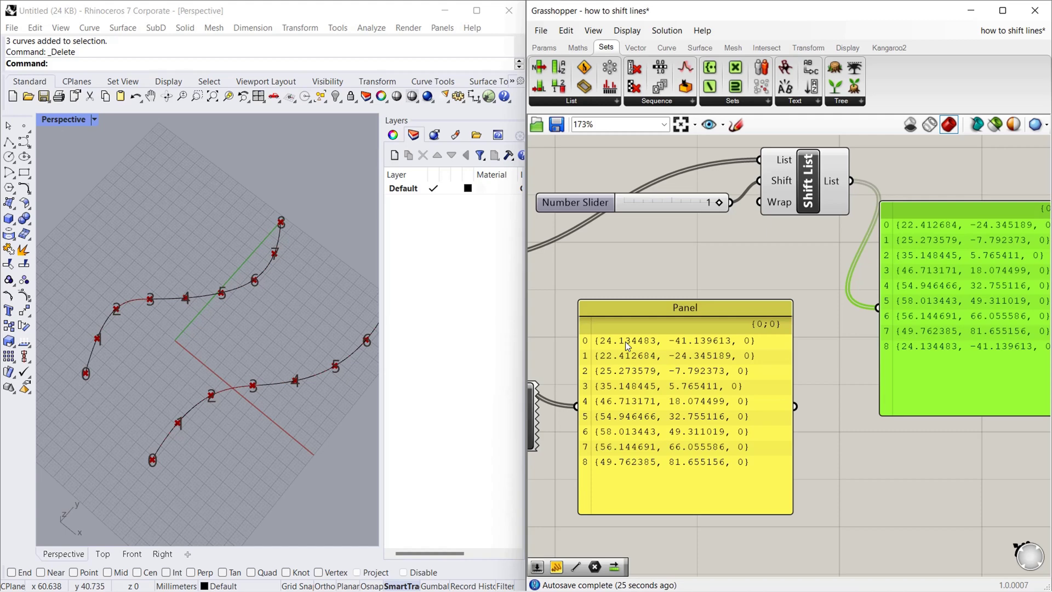
Replace the shift slider of 1 with a new slider at 2 wired into Shift
left_click(662, 209)
key("Delete")
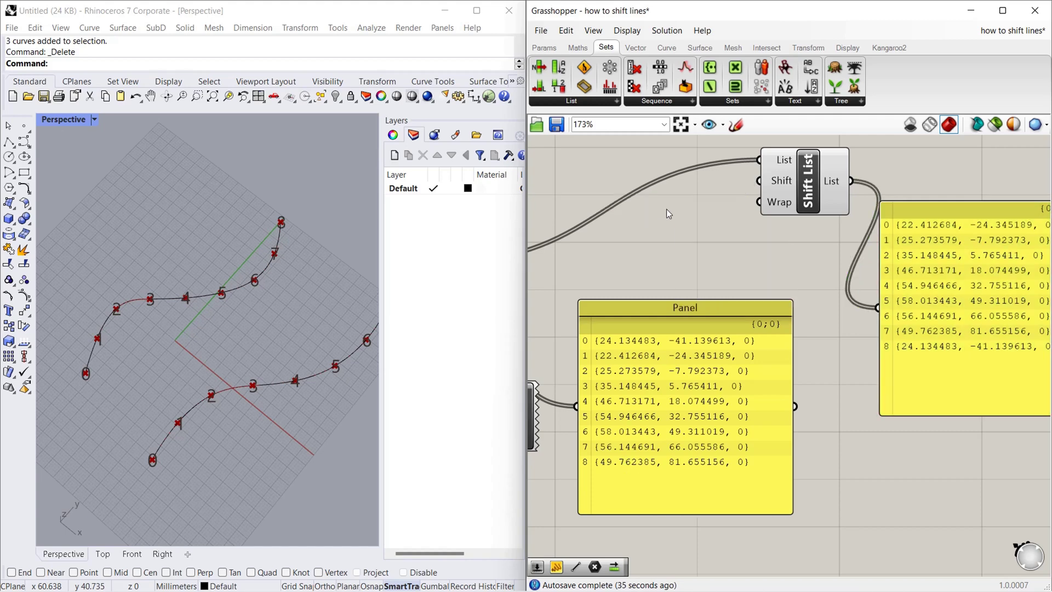
double_click(669, 206)
type("2")
key("Return")
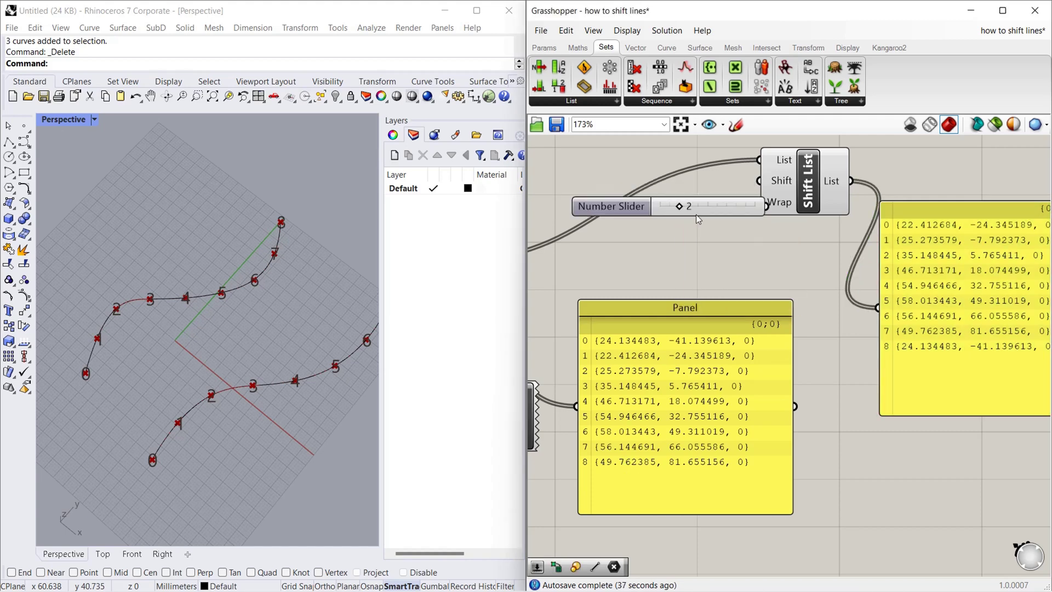
left_click_drag(696, 215, 675, 199)
left_click_drag(751, 180, 759, 181)
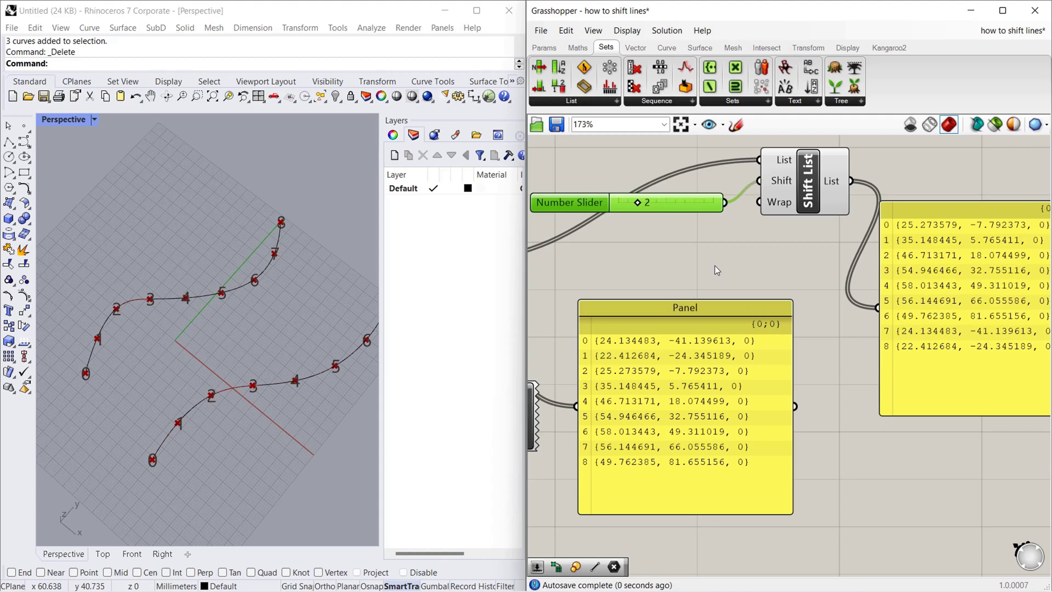
scroll(713, 265, "down", 1)
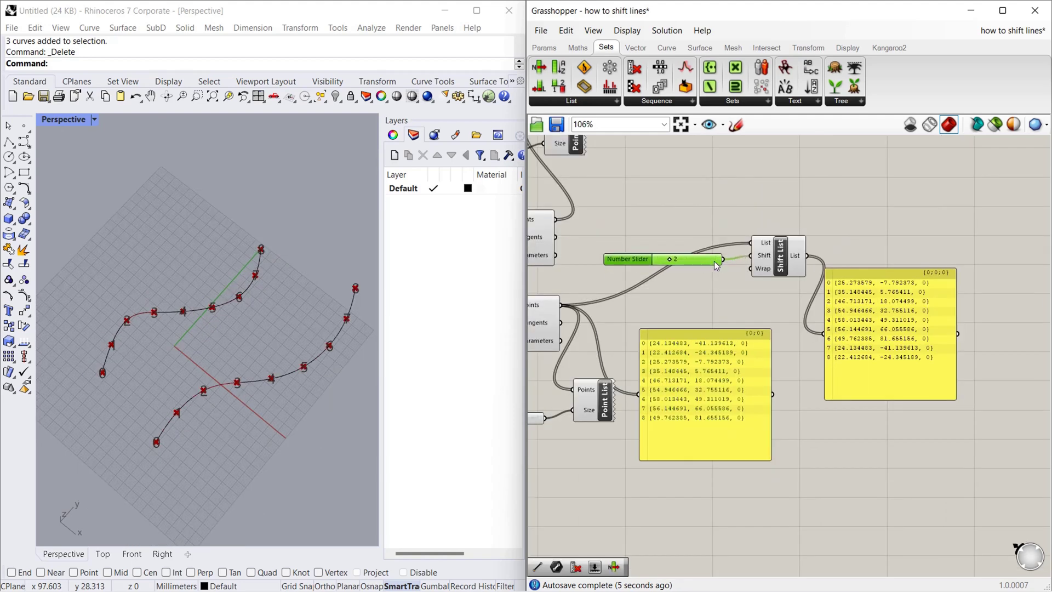
Wire a Boolean Toggle into Shift List's Wrap input and set it to True
scroll(715, 261, "up", 2)
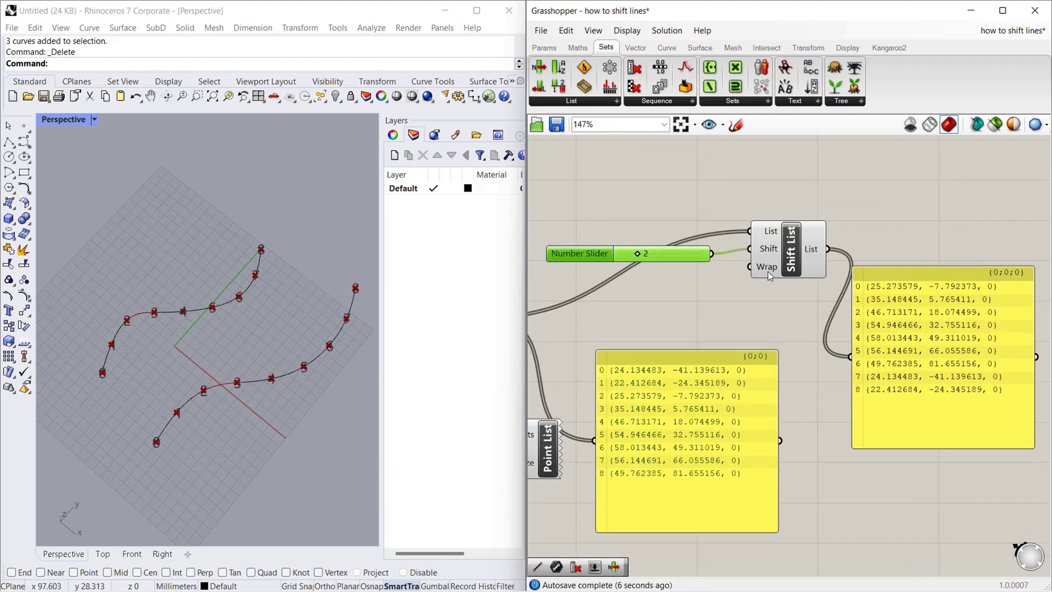
left_click(771, 287)
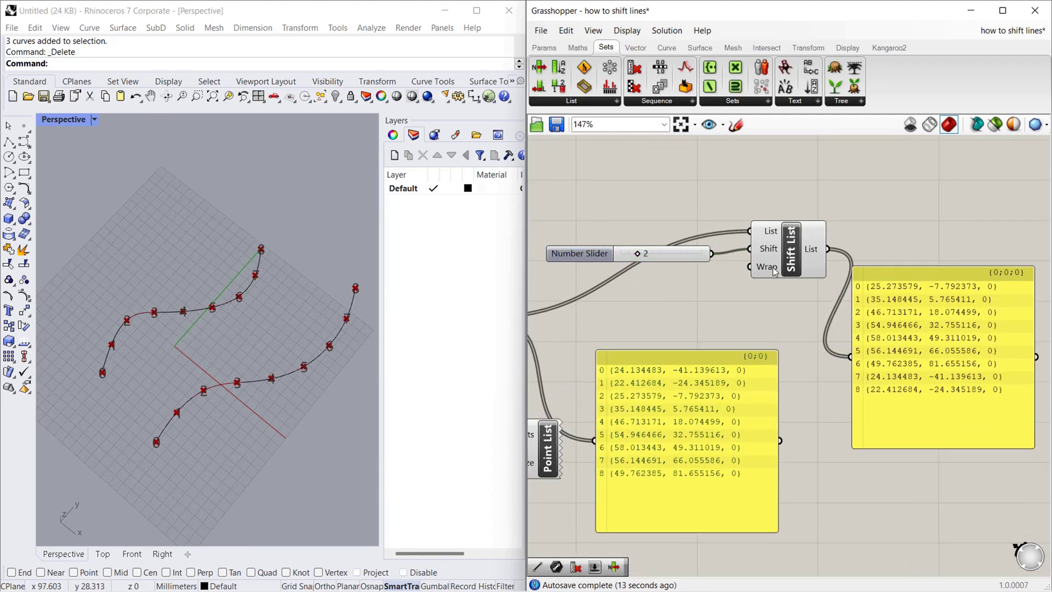
mouse_move(772, 267)
double_click(666, 307)
type("bool")
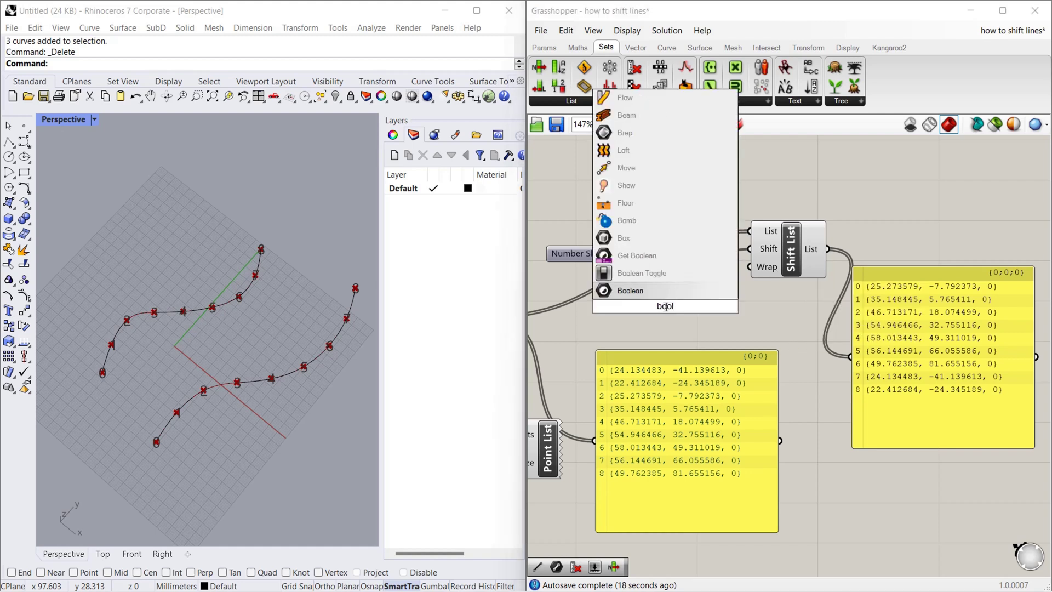
left_click(641, 273)
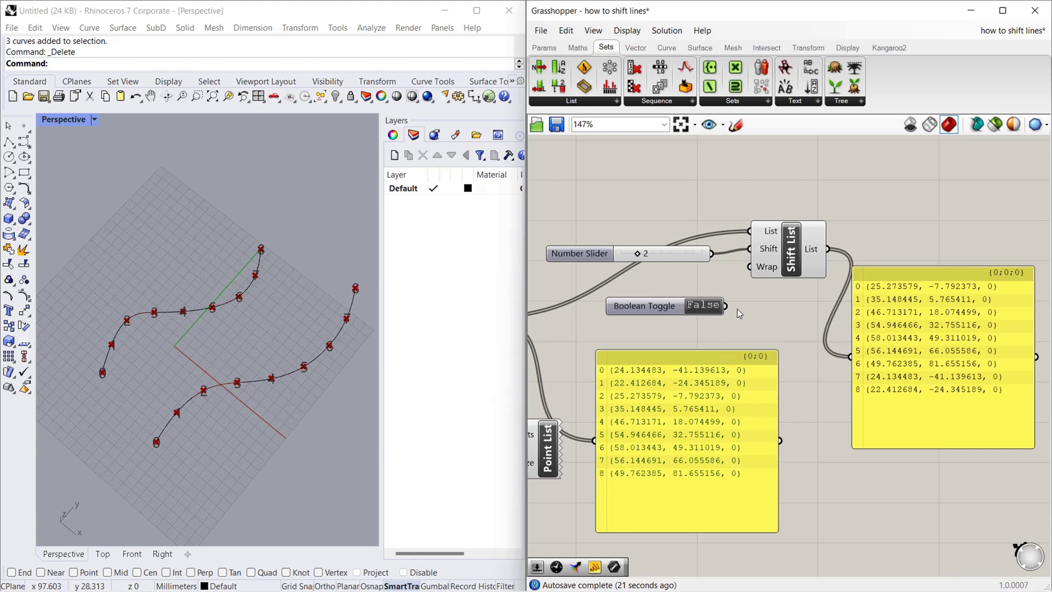
left_click_drag(727, 308, 750, 266)
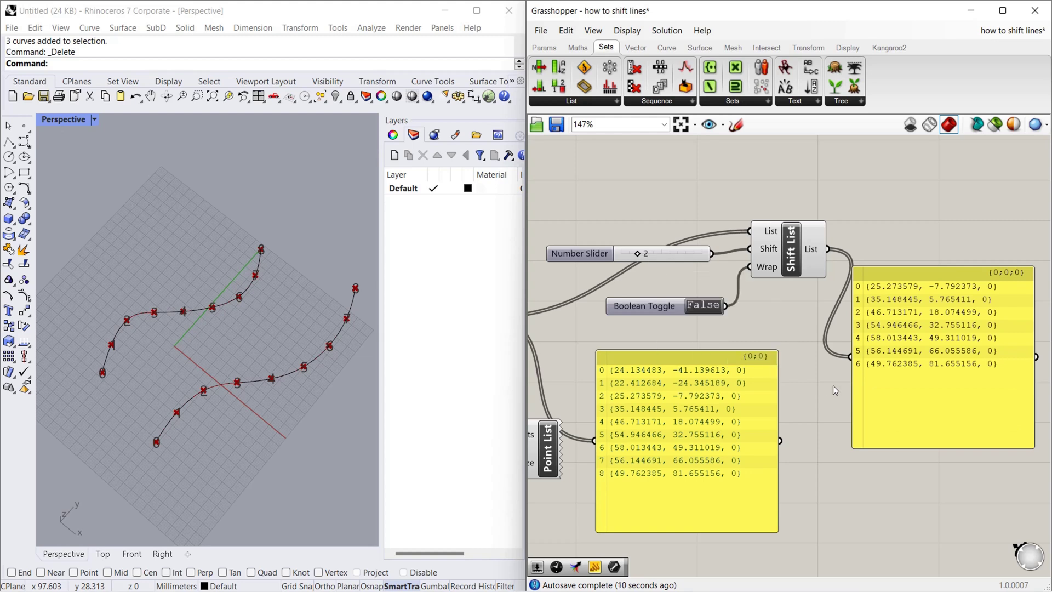
double_click(709, 311)
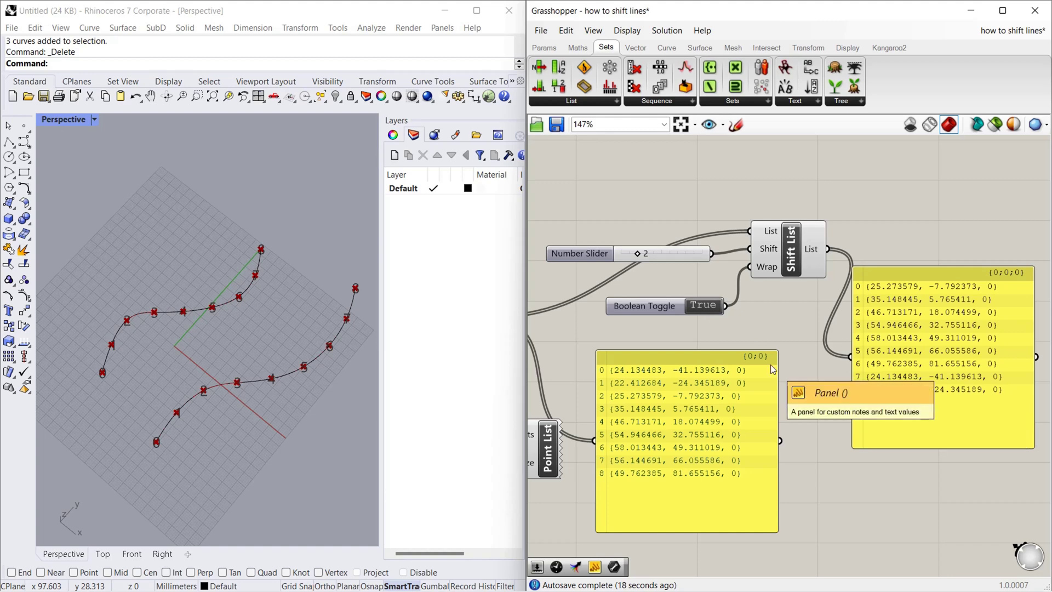
Delete both output panels and move the slider, Shift List and toggle further down
scroll(784, 343, "down", 3)
left_click_drag(876, 465, 756, 367)
key("Delete")
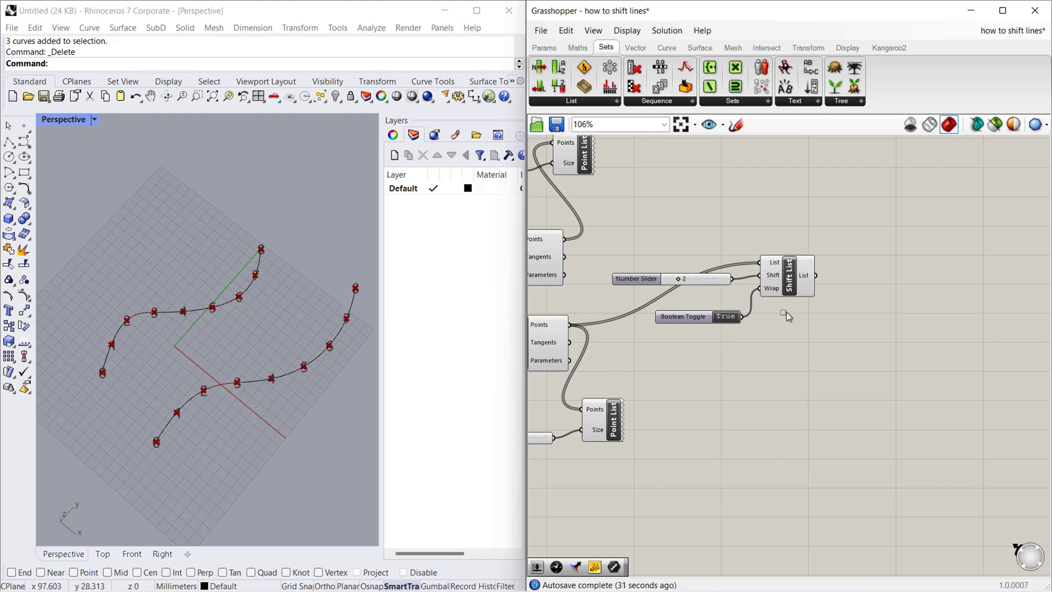
left_click_drag(787, 312, 696, 244)
left_click_drag(778, 286, 788, 342)
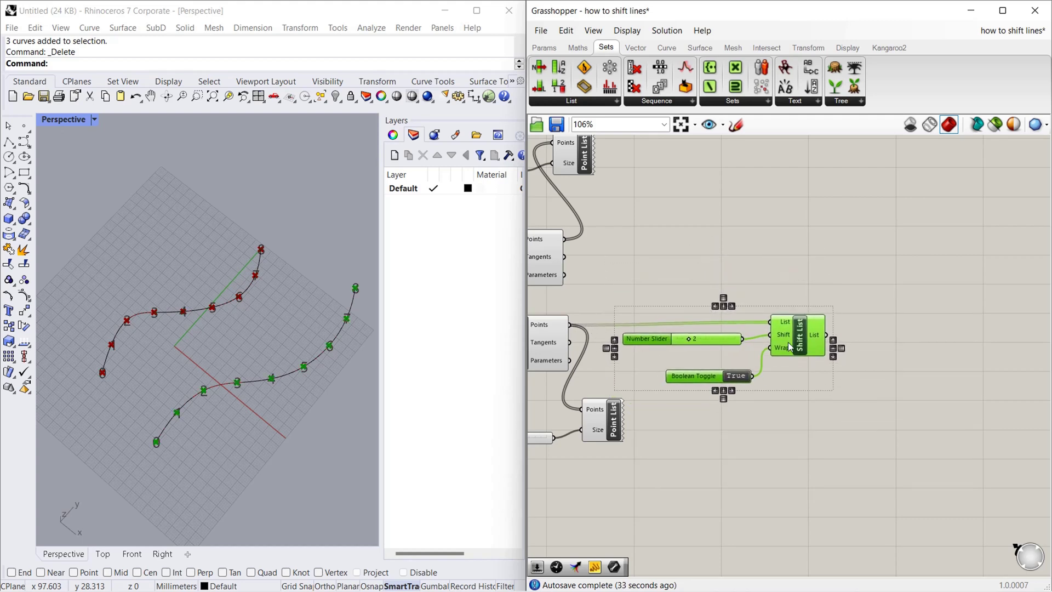
left_click(823, 426)
Add a Line component with divided points as Start Point and shifted list as End Point
double_click(931, 283)
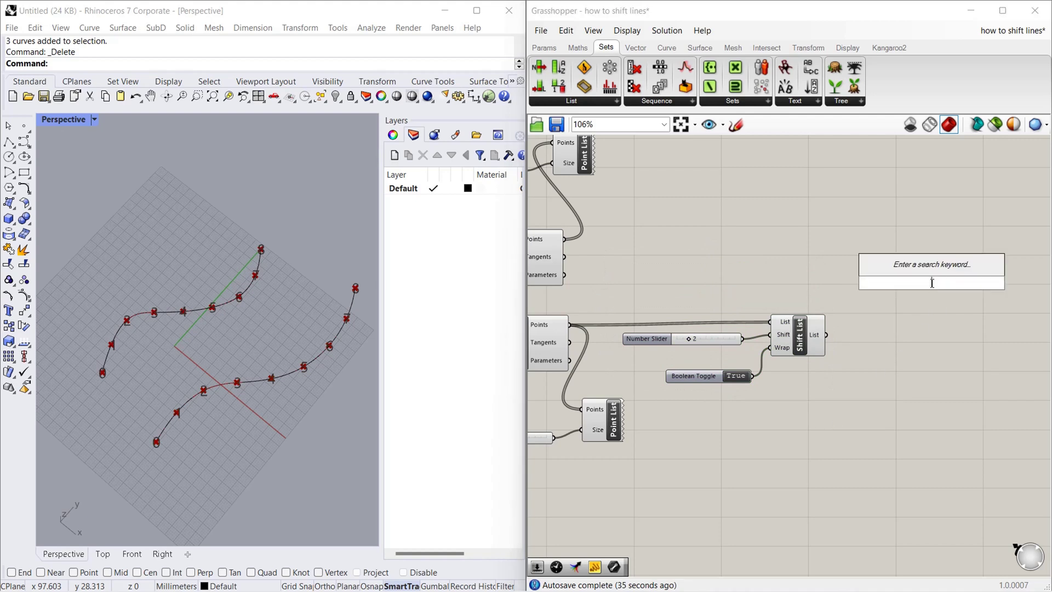
type("line")
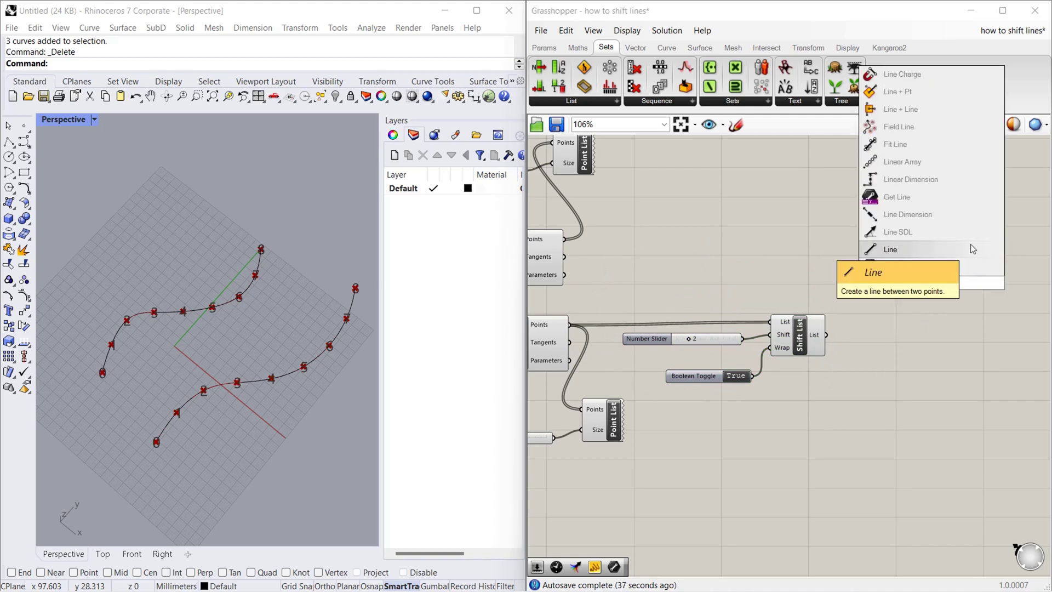
left_click(971, 244)
left_click(482, 258)
left_click_drag(565, 239, 895, 276)
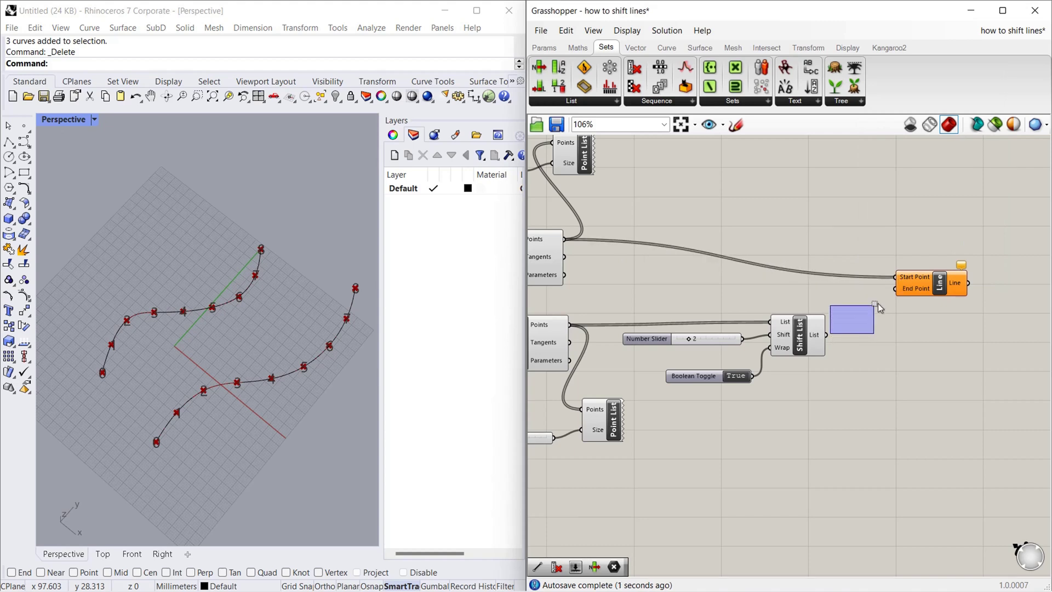
left_click_drag(828, 335, 895, 289)
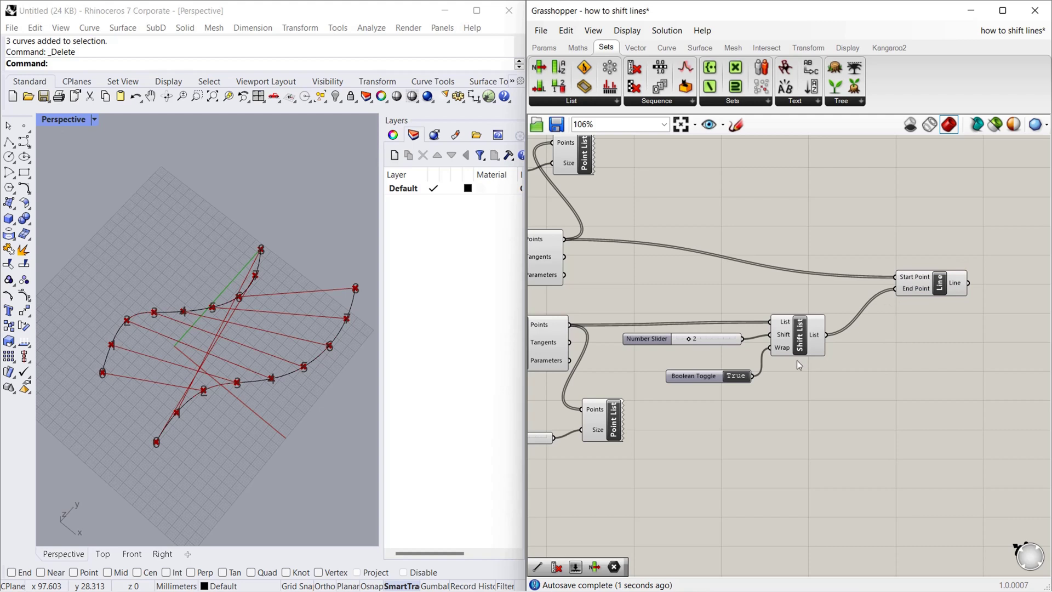
right_click_drag(122, 421, 105, 380)
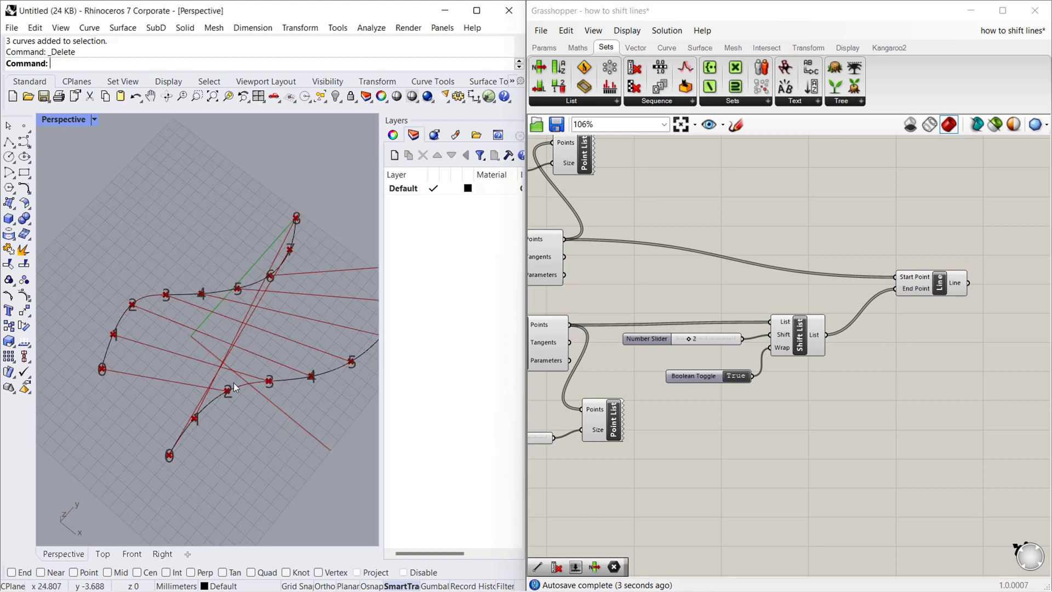
scroll(694, 337, "up", 1)
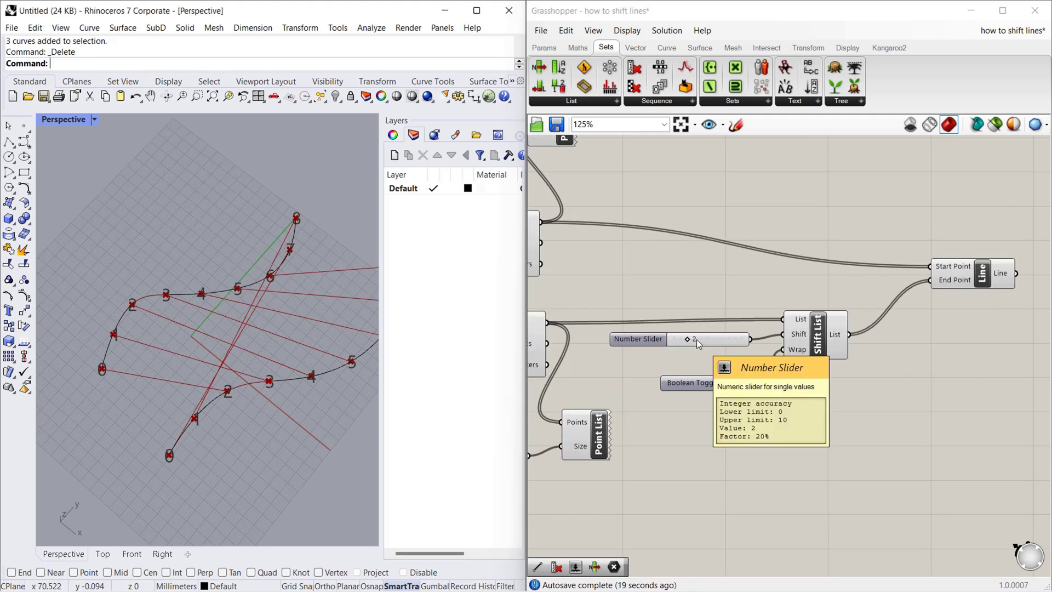
Change the shift slider to 1 and switch the Wrap toggle to False
double_click(696, 340)
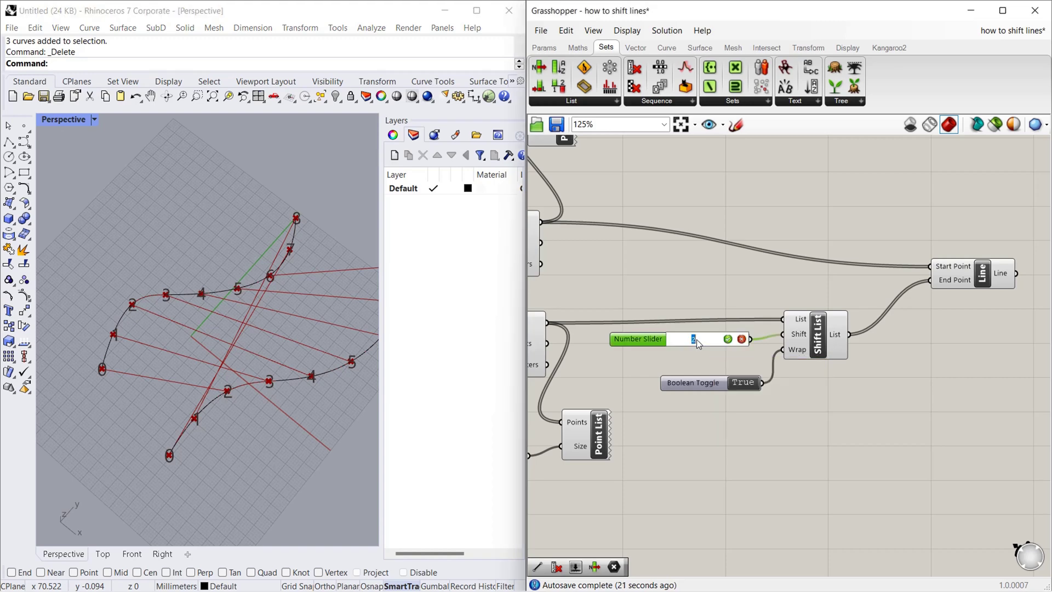
type("1")
key("Return")
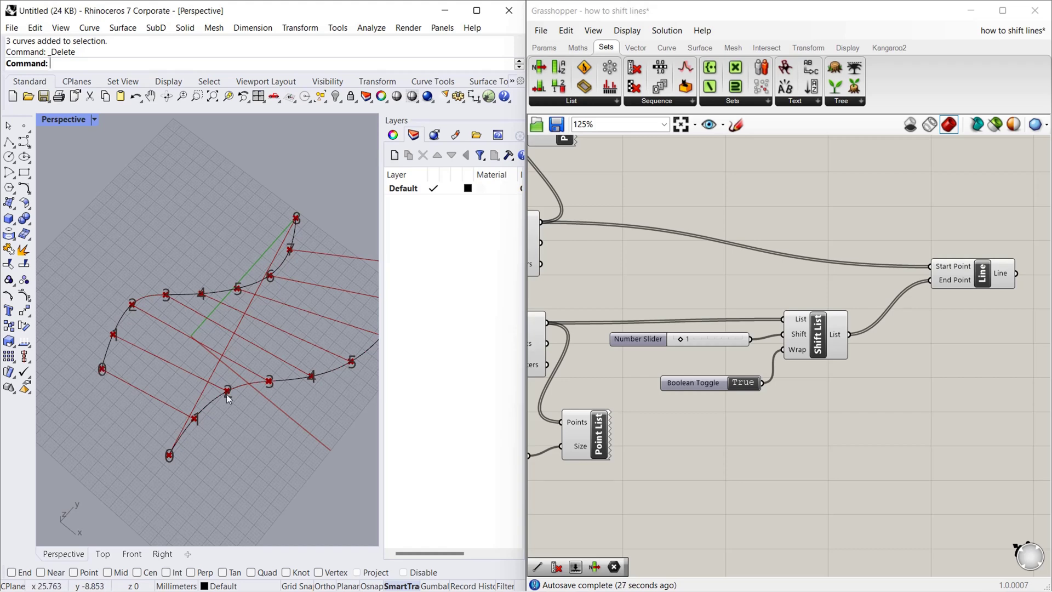
right_click_drag(181, 382, 157, 350)
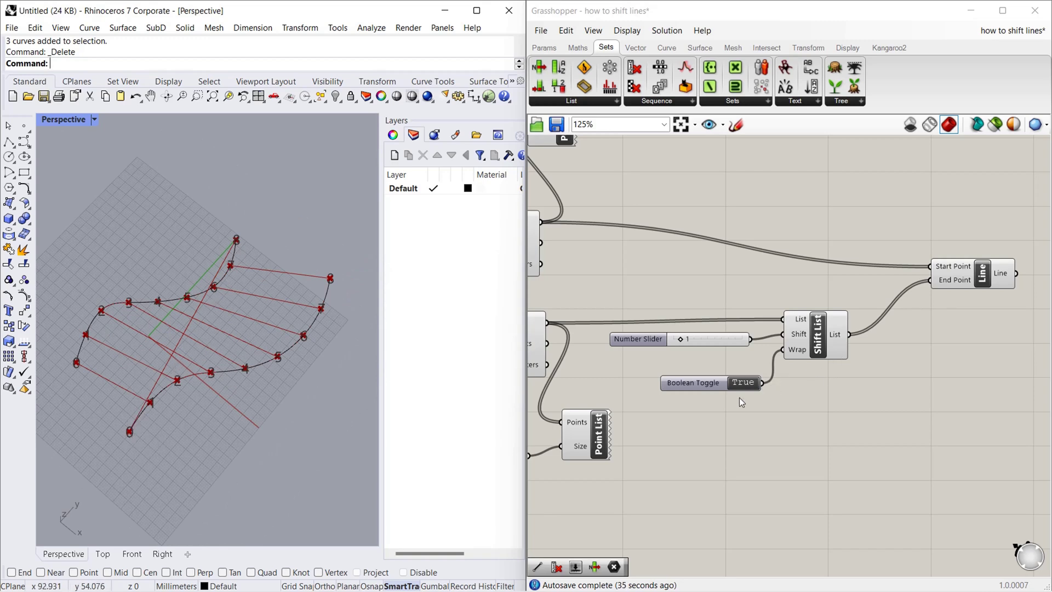
double_click(742, 384)
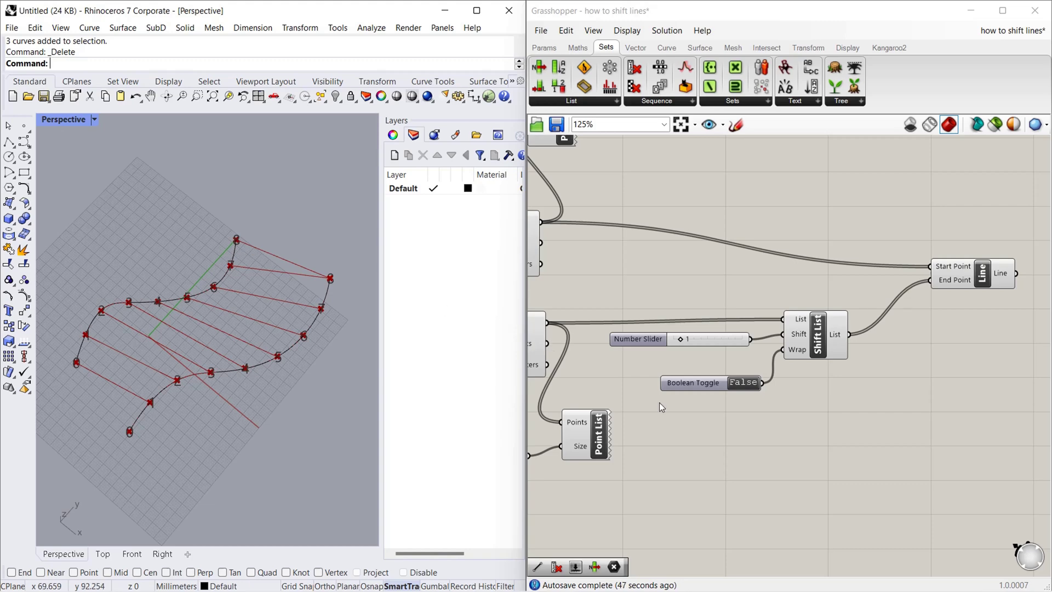
Add a Cull Index component and feed the Divide Curve points into its List input
scroll(840, 482, "down", 3)
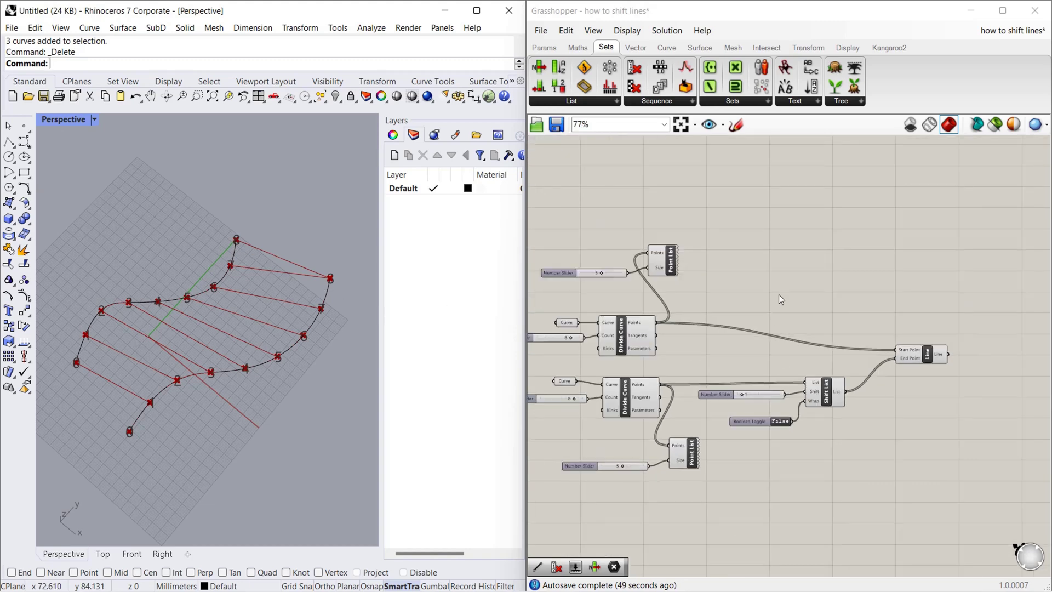
scroll(778, 294, "up", 2)
double_click(797, 291)
type("cull index")
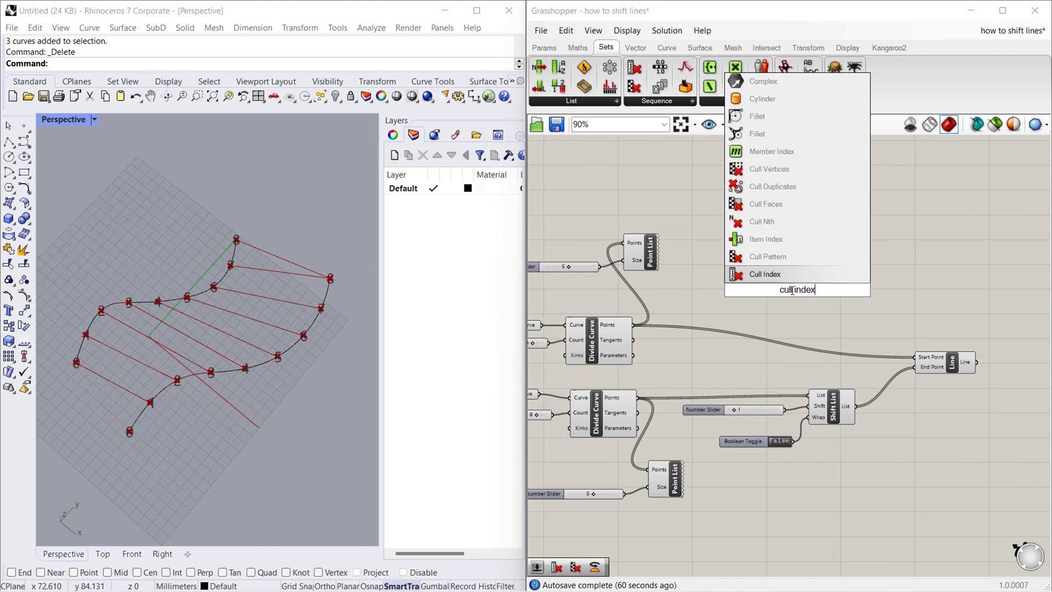
key("Return")
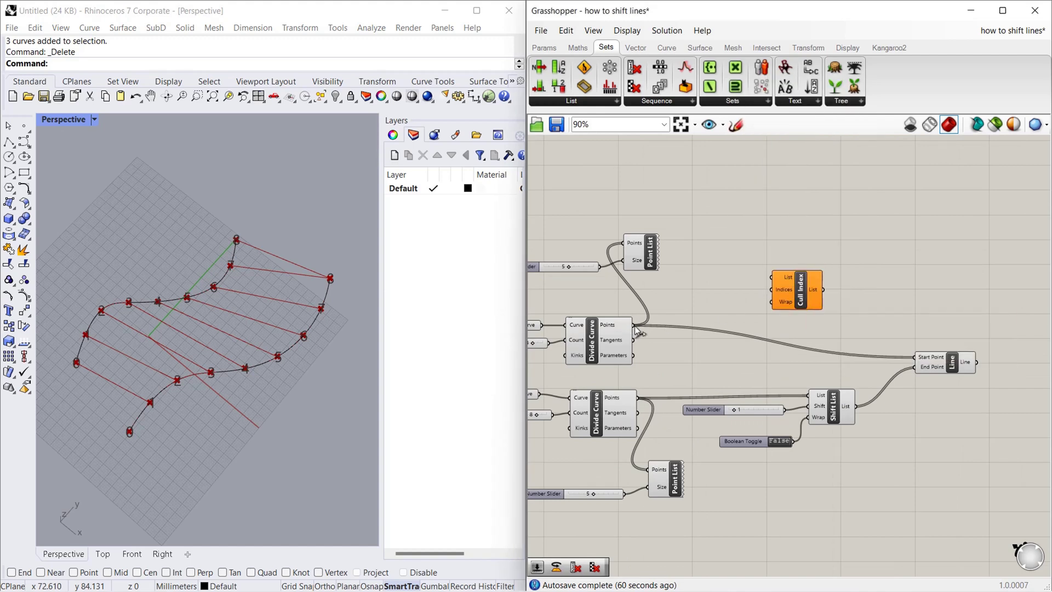
left_click_drag(634, 325, 771, 277)
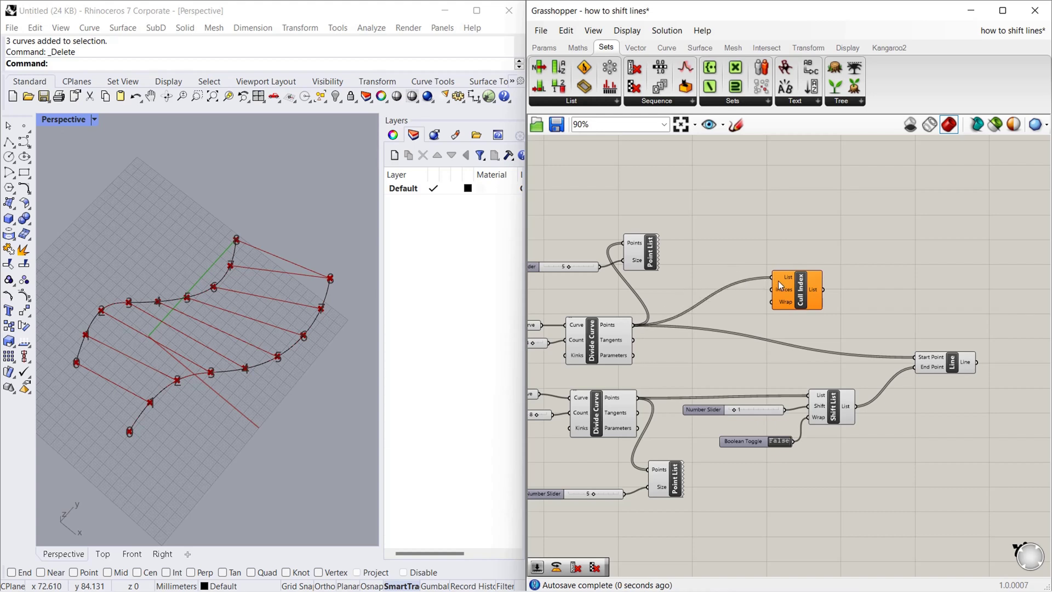
left_click(338, 242)
Drive Cull Index's Indices with a Number Slider at 8 and route the result into Line's Start Point
double_click(735, 238)
type("8")
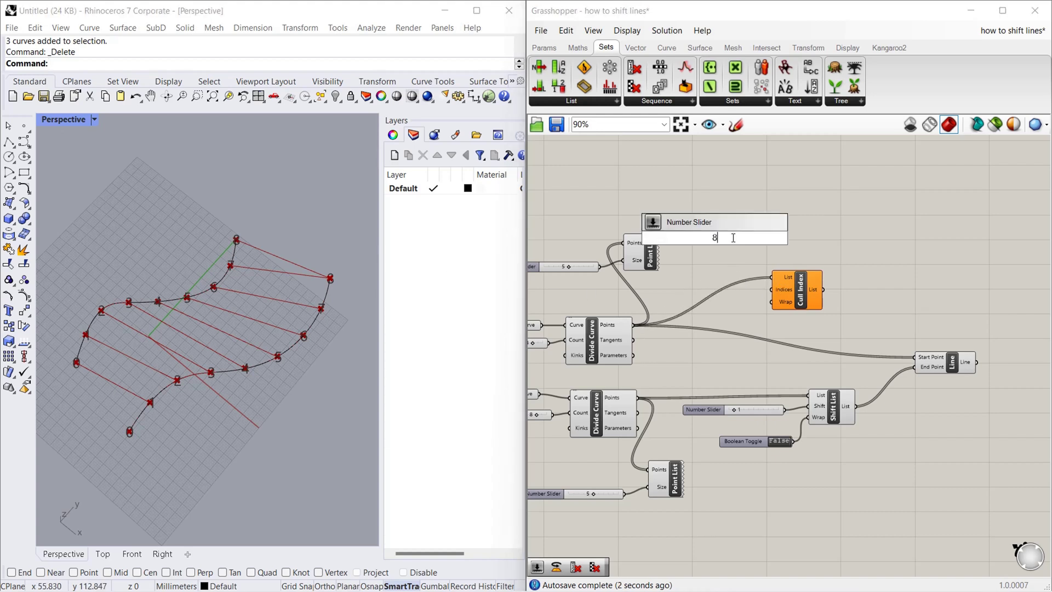
key("Return")
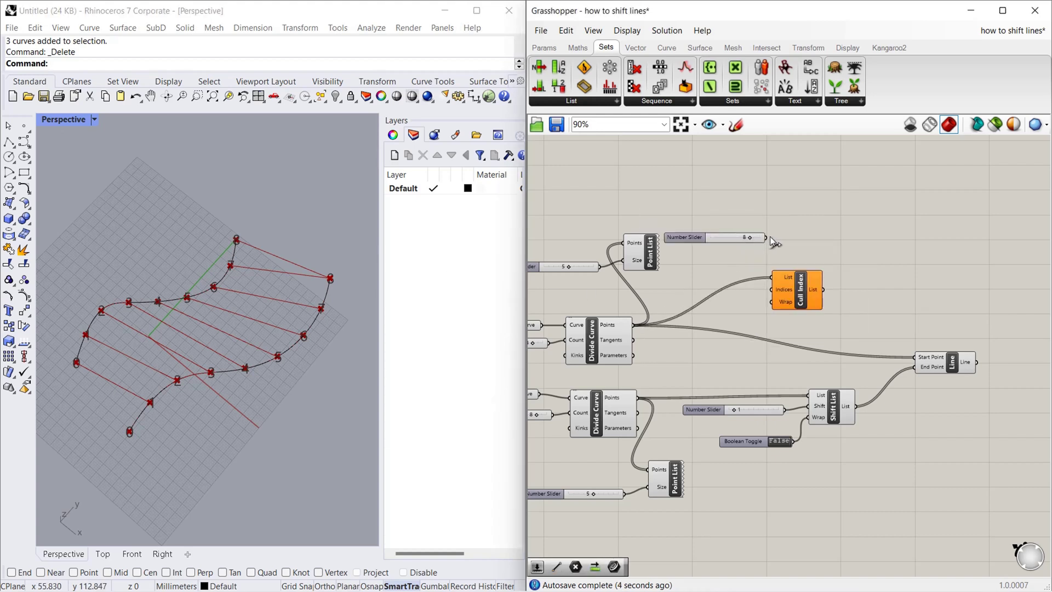
left_click_drag(767, 237, 830, 284)
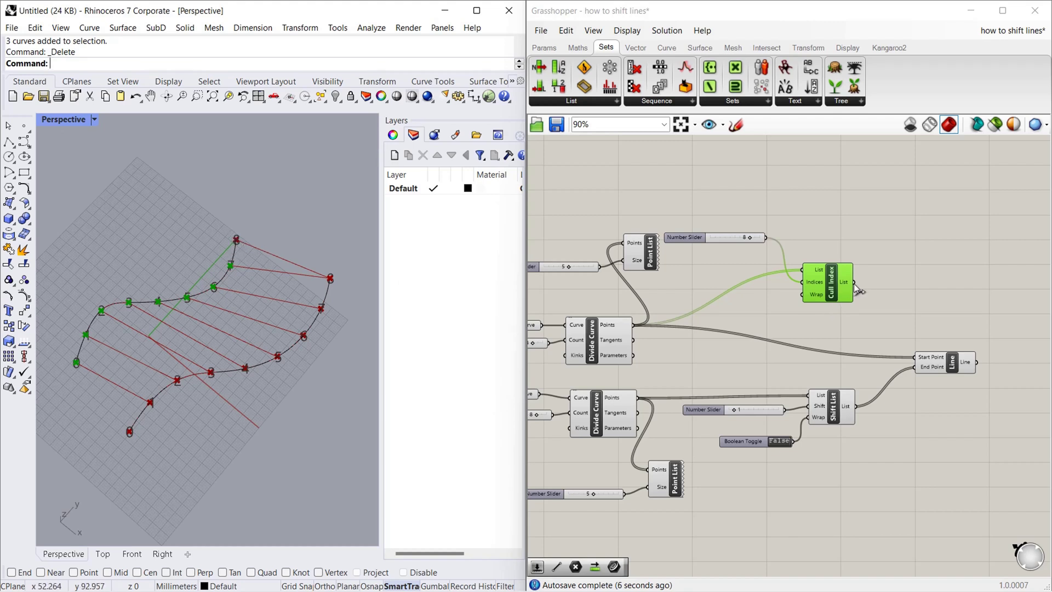
left_click_drag(854, 282, 915, 357)
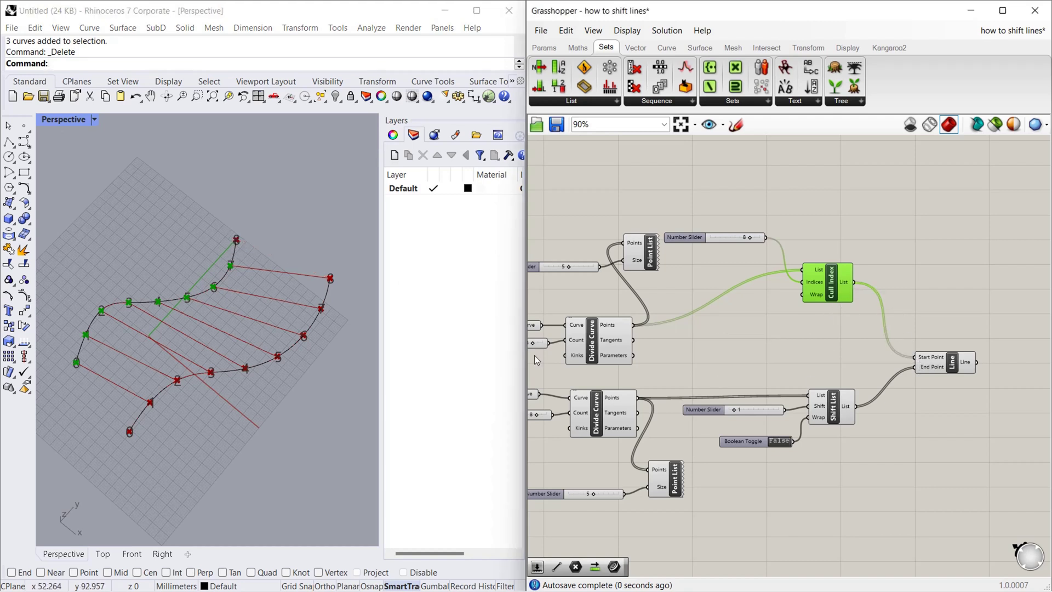